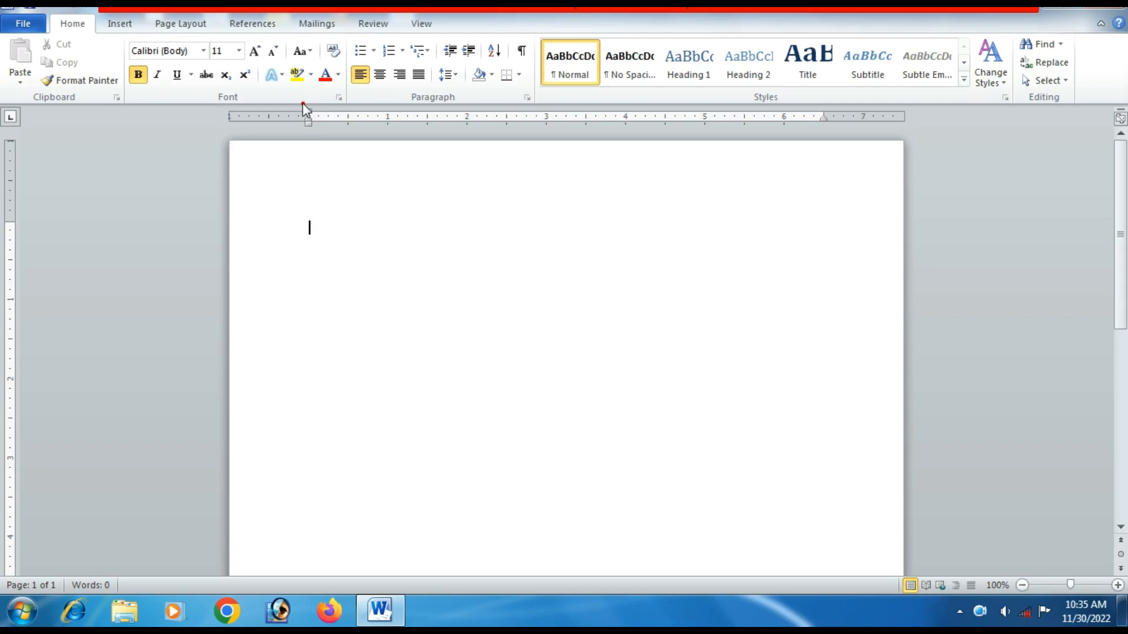
- Change the measurement units shown in Word's display options to centimeters
{"action": "mouse_move", "coordinate": [302, 103]}
{"action": "left_mouse_down"}
{"action": "mouse_move", "coordinate": [503, 132]}
{"action": "mouse_move", "coordinate": [886, 132]}
{"action": "mouse_move", "coordinate": [863, 131]}
{"action": "left_mouse_up"}
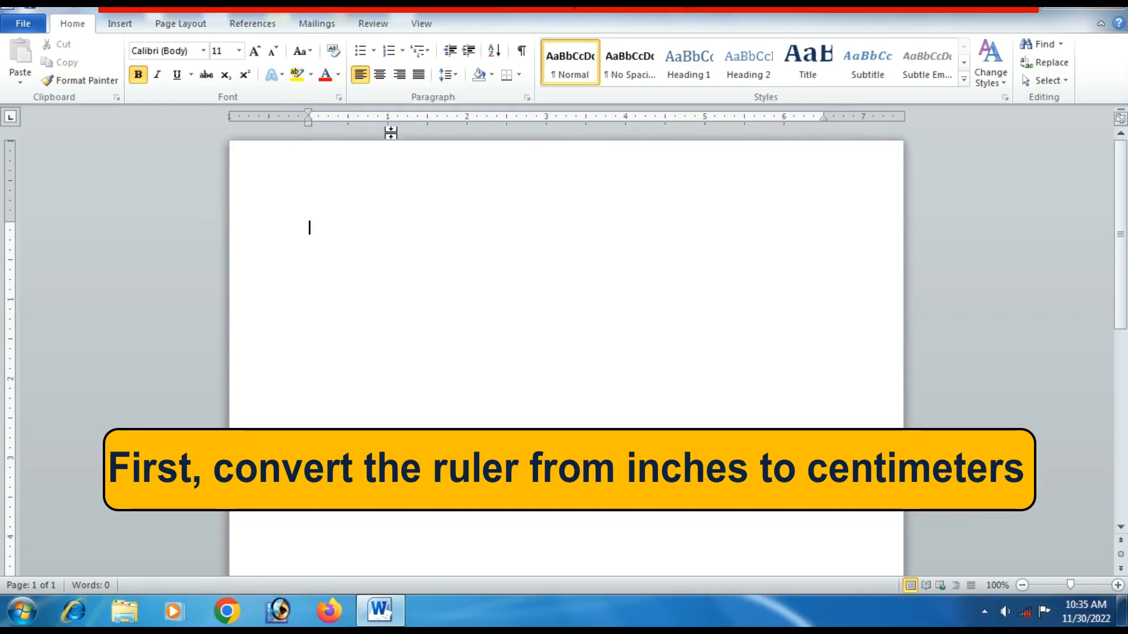
{"action": "left_click", "coordinate": [35, 29]}
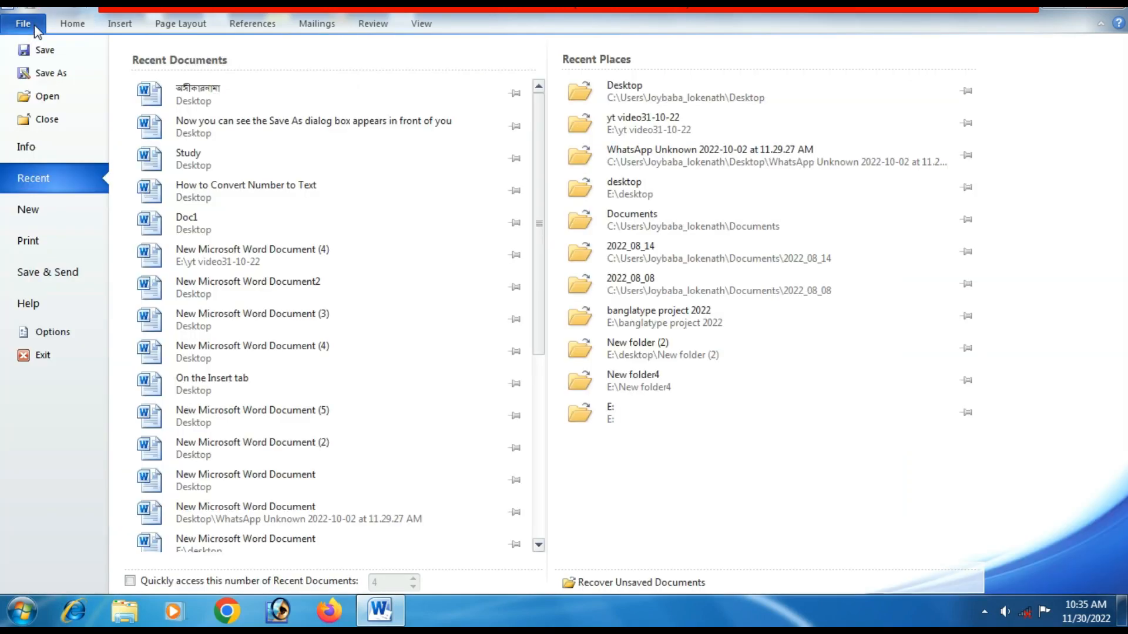
{"action": "left_click", "coordinate": [72, 337]}
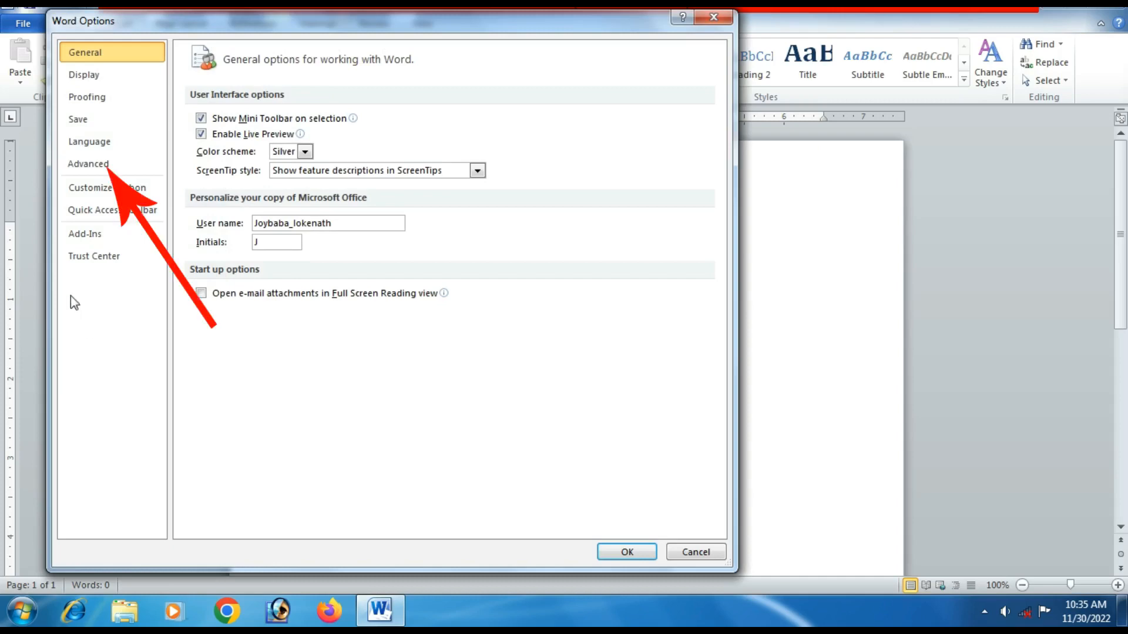
{"action": "left_click", "coordinate": [129, 166]}
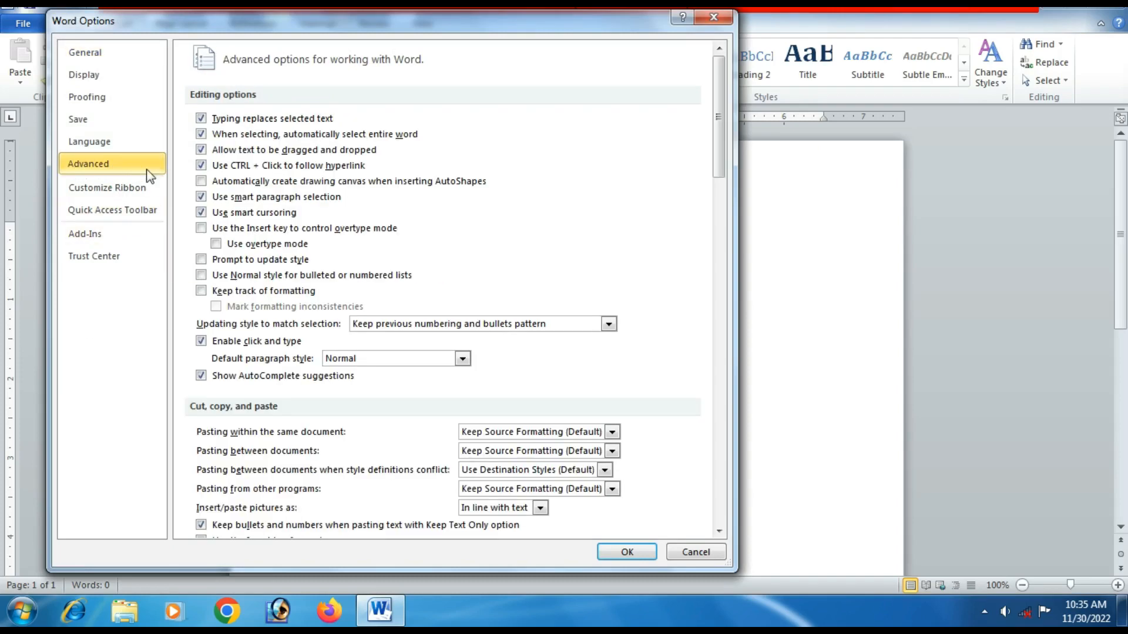
{"action": "scroll", "coordinate": [288, 424], "scroll_direction": "down", "scroll_amount": 10}
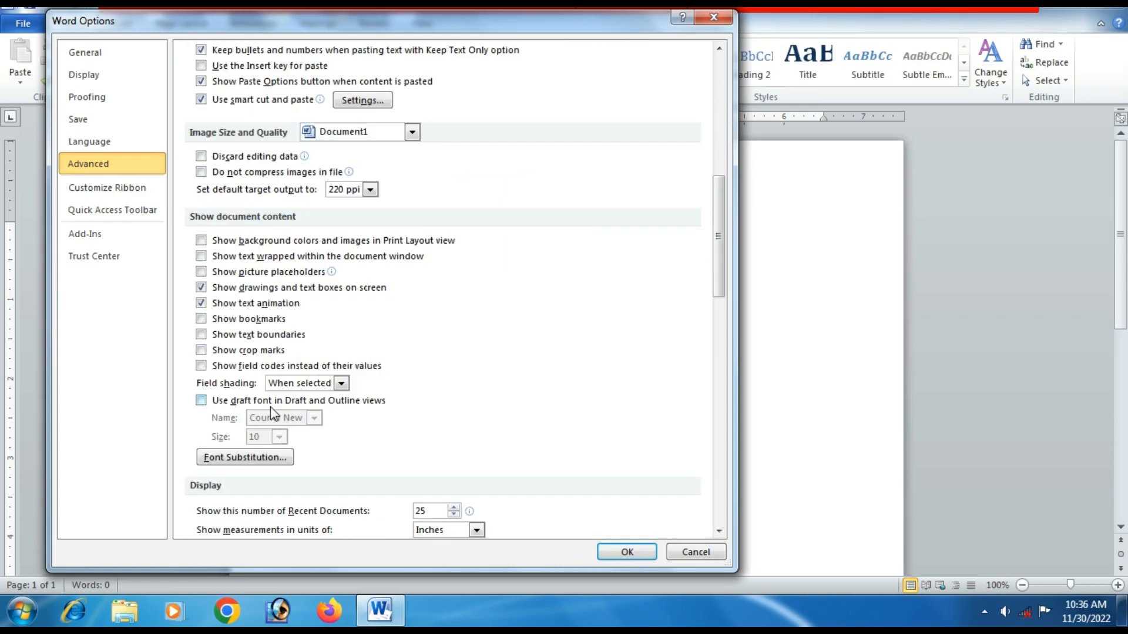
{"action": "scroll", "coordinate": [273, 414], "scroll_direction": "down", "scroll_amount": 8}
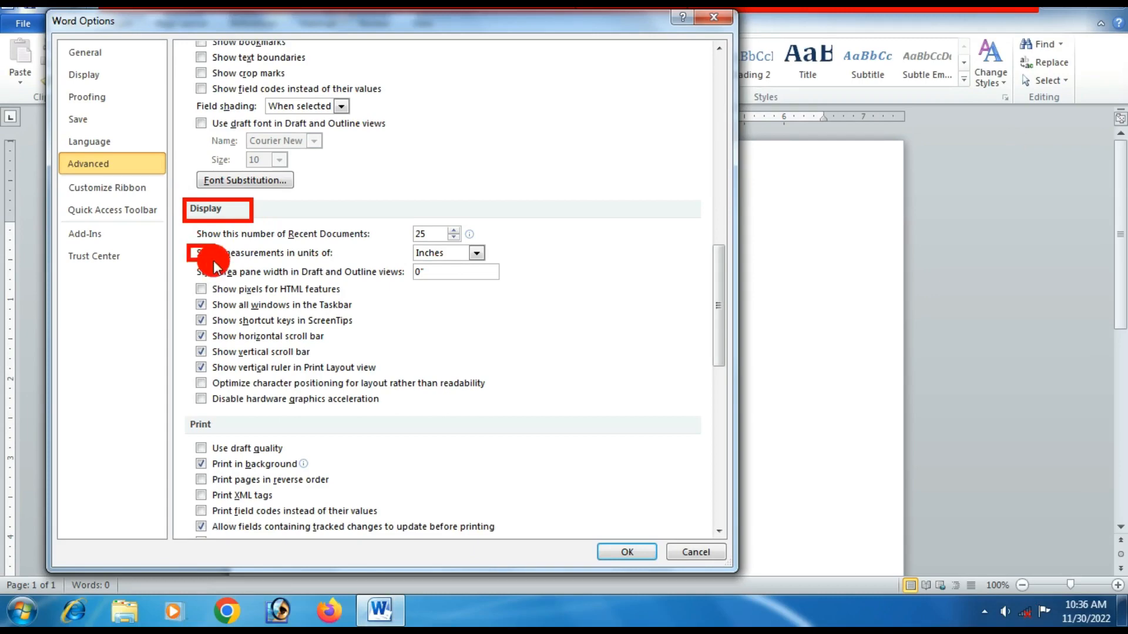
{"action": "left_click_drag", "start_coordinate": [214, 260], "coordinate": [497, 262]}
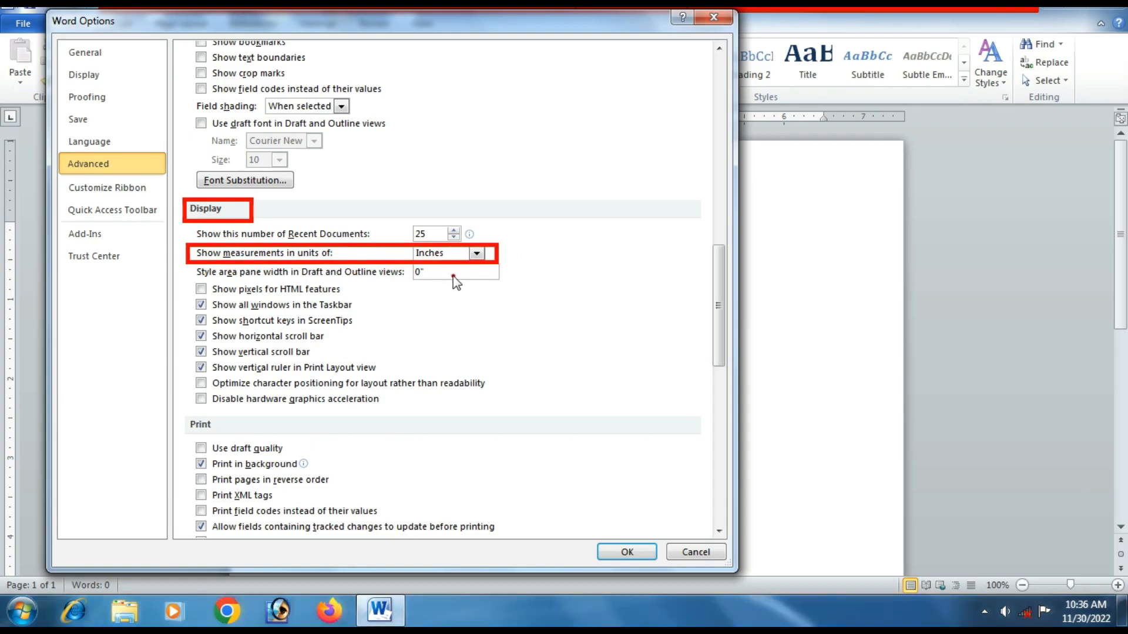
{"action": "left_click", "coordinate": [476, 254]}
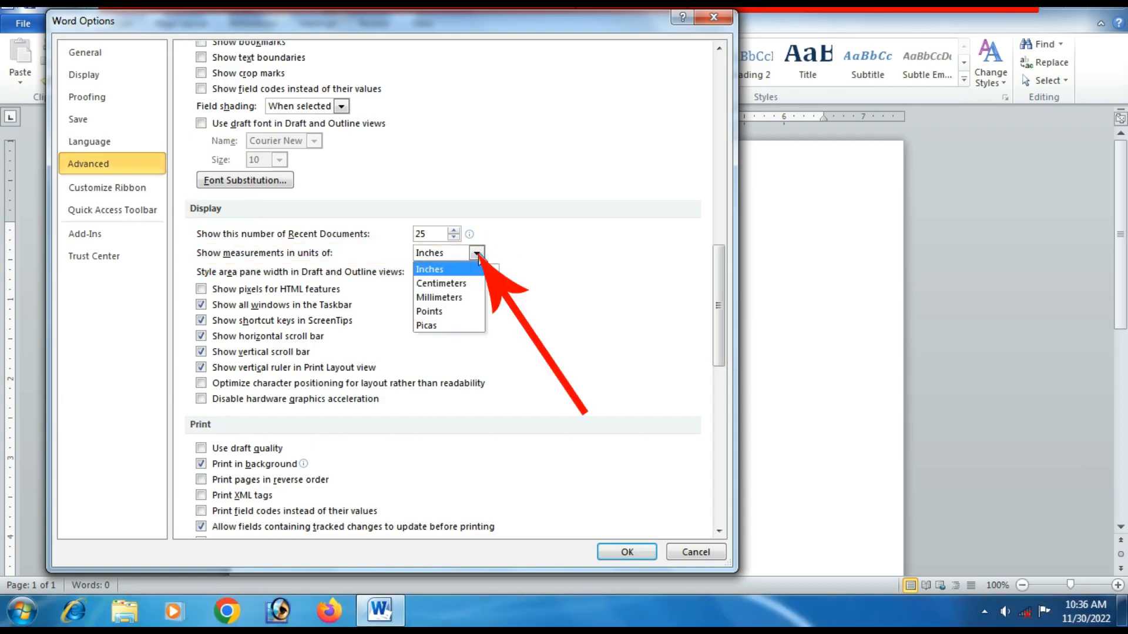
{"action": "left_click", "coordinate": [453, 284]}
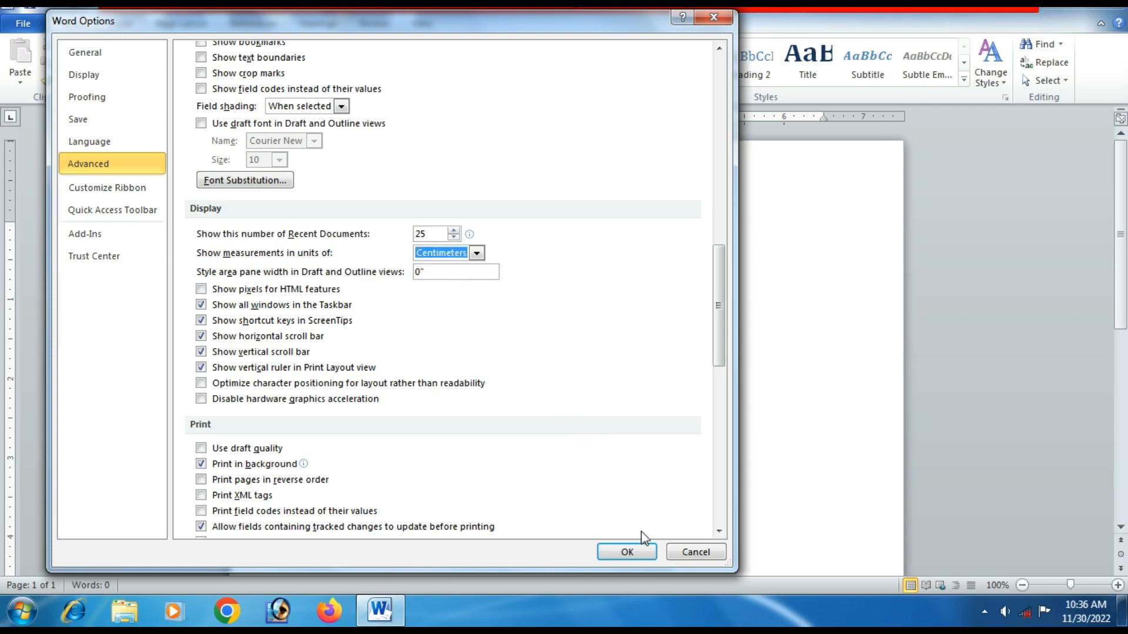
{"action": "left_click", "coordinate": [634, 553]}
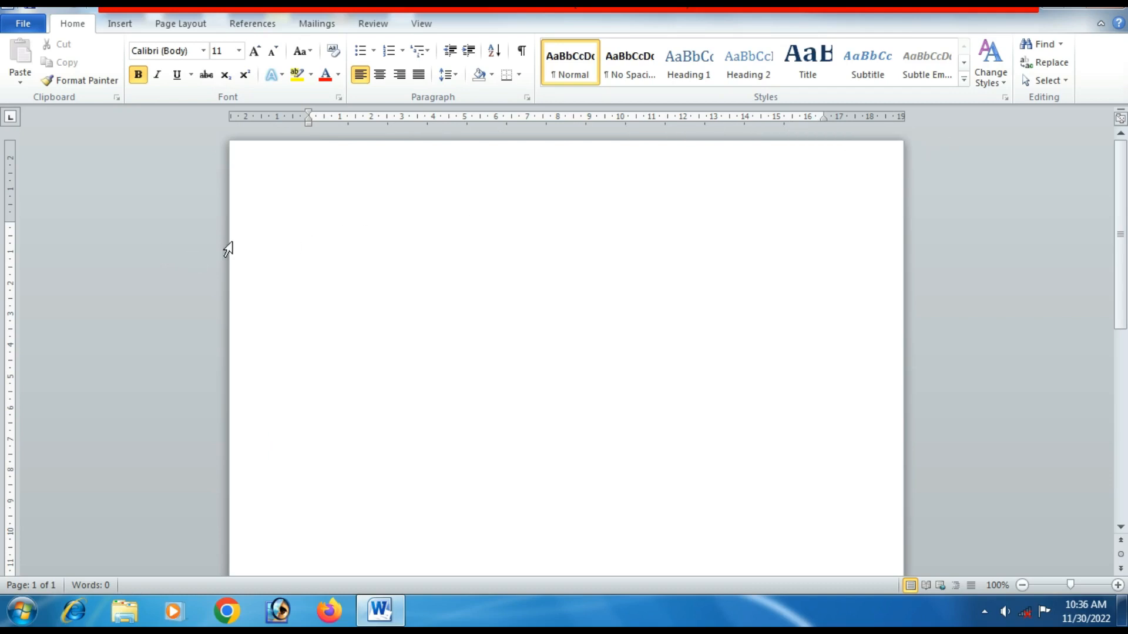
- Apply the Narrow margin preset (1.27 cm on every side) to the page
{"action": "left_click", "coordinate": [182, 23]}
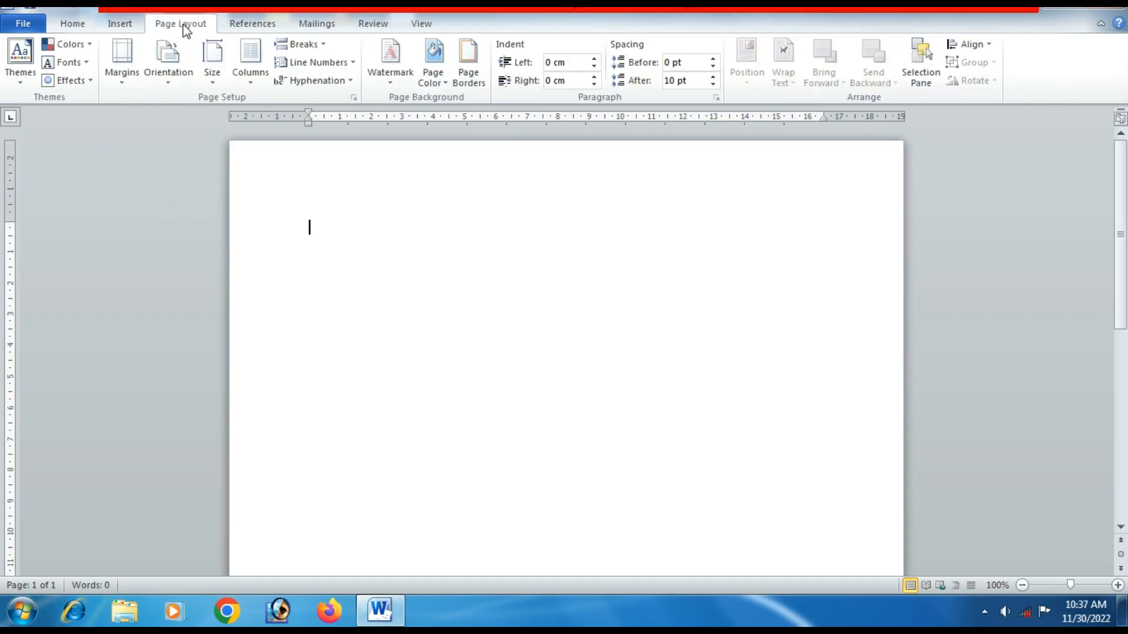
{"action": "left_click", "coordinate": [120, 88]}
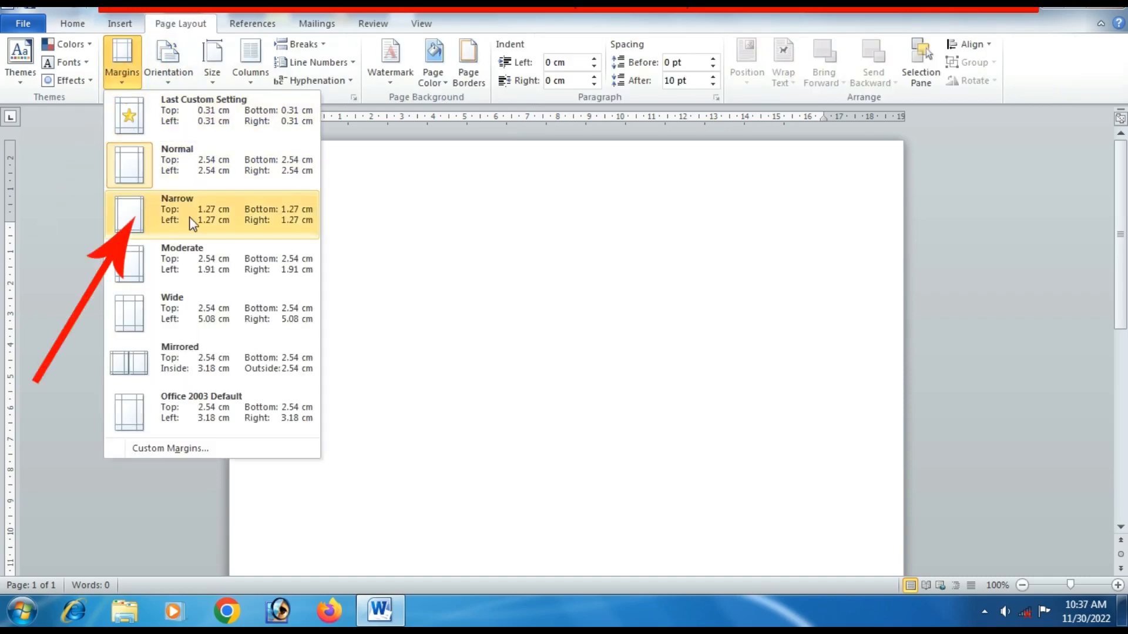
{"action": "left_click", "coordinate": [167, 216]}
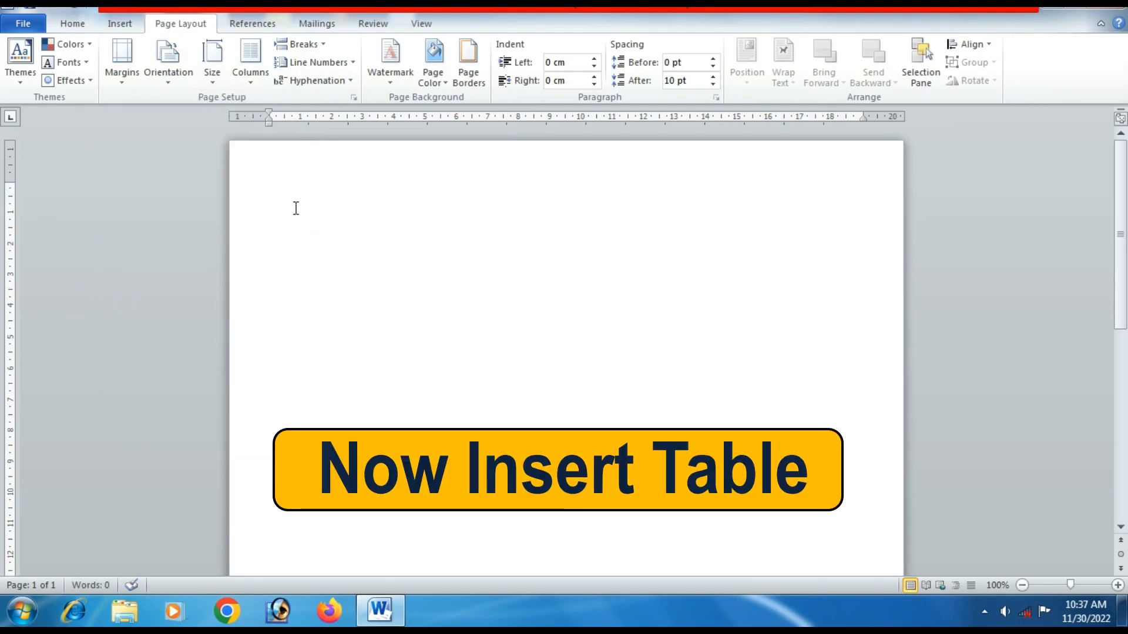
- Insert a table with 4 columns and 3 rows on the blank page
{"action": "left_click", "coordinate": [112, 23]}
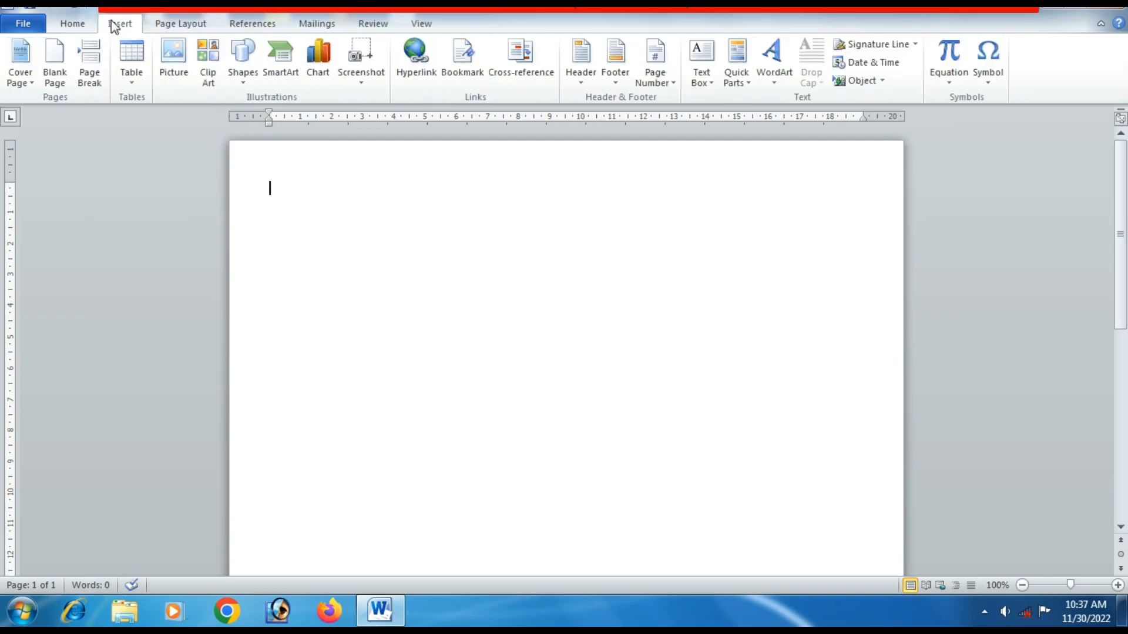
{"action": "left_click", "coordinate": [134, 80]}
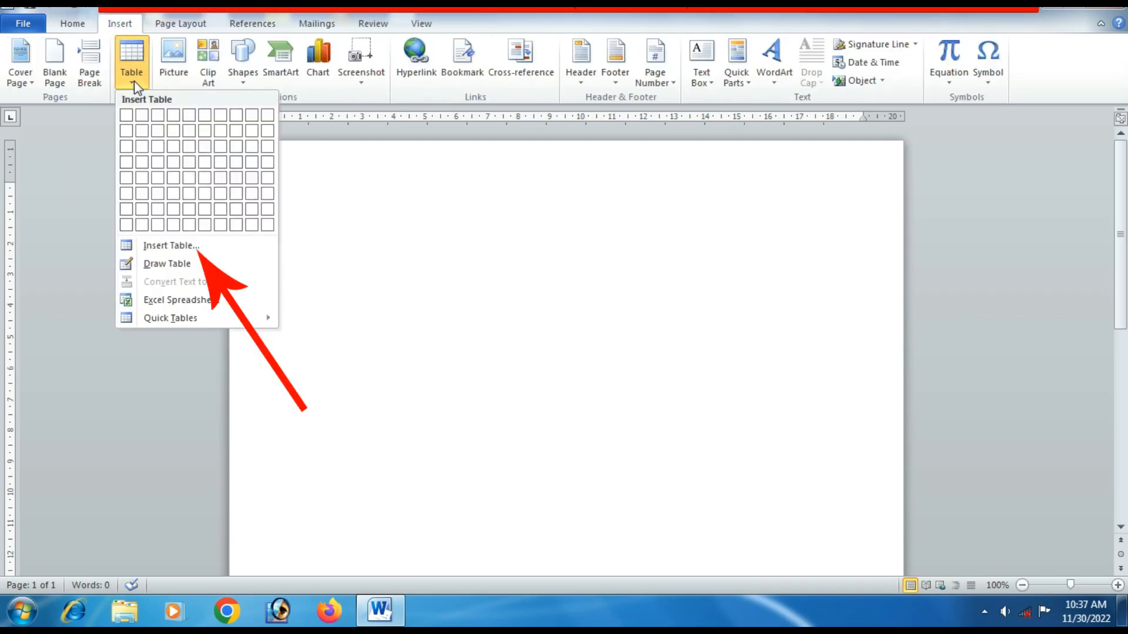
{"action": "left_click", "coordinate": [171, 245]}
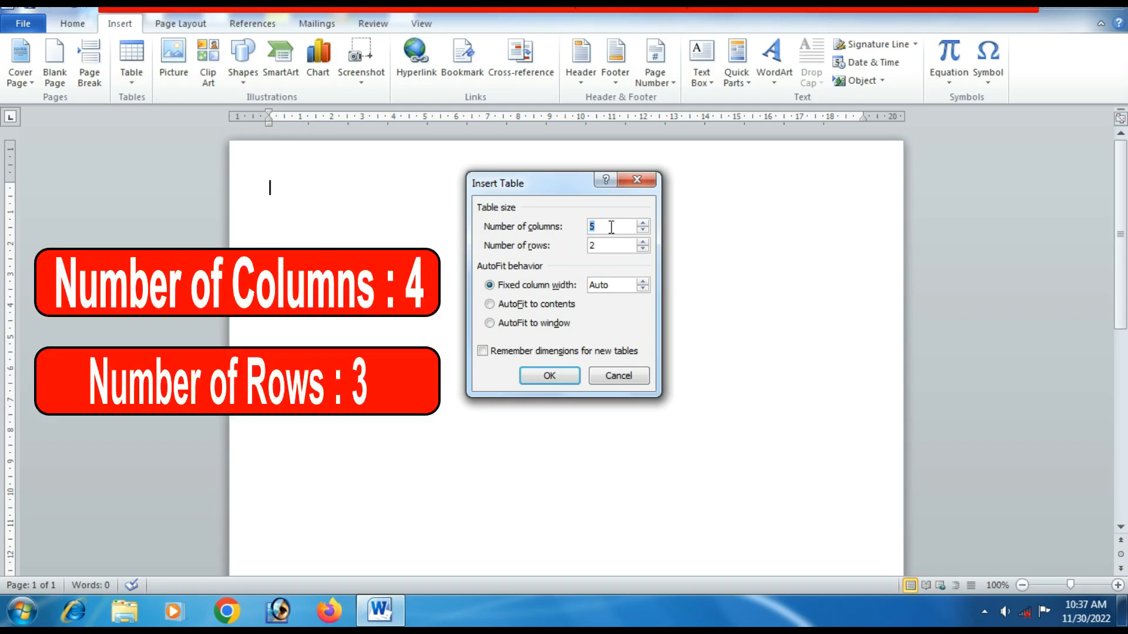
{"action": "left_click_drag", "start_coordinate": [611, 227], "coordinate": [552, 243]}
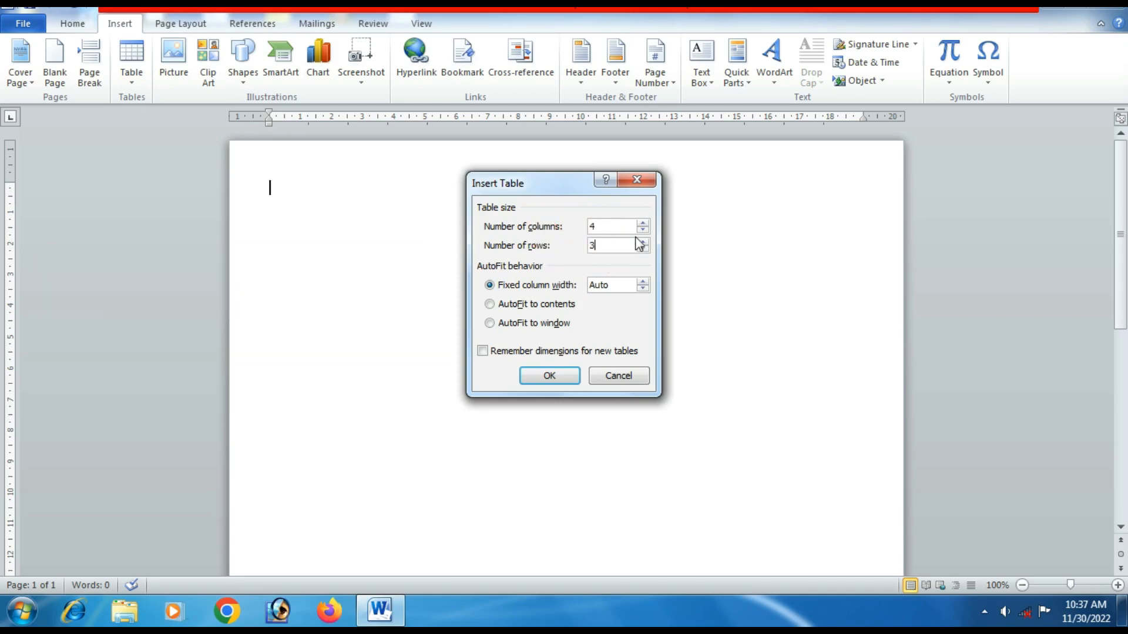
{"action": "left_click", "coordinate": [558, 379]}
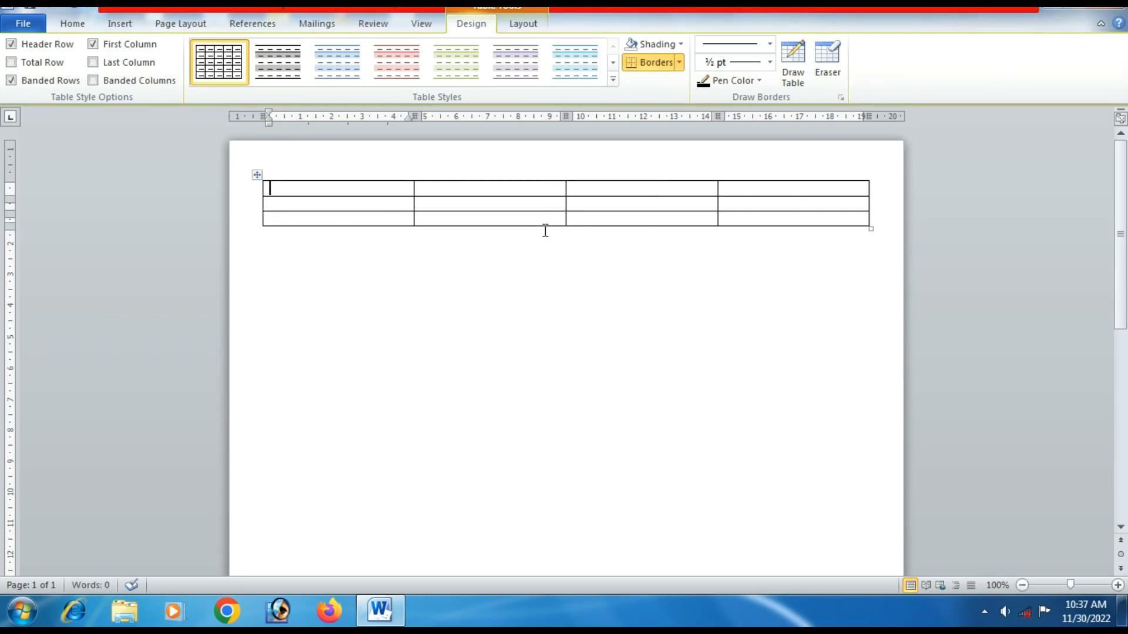
- Set the row height to 4.5 cm and the column width to 3.5 cm for the entire table
{"action": "left_click", "coordinate": [258, 176]}
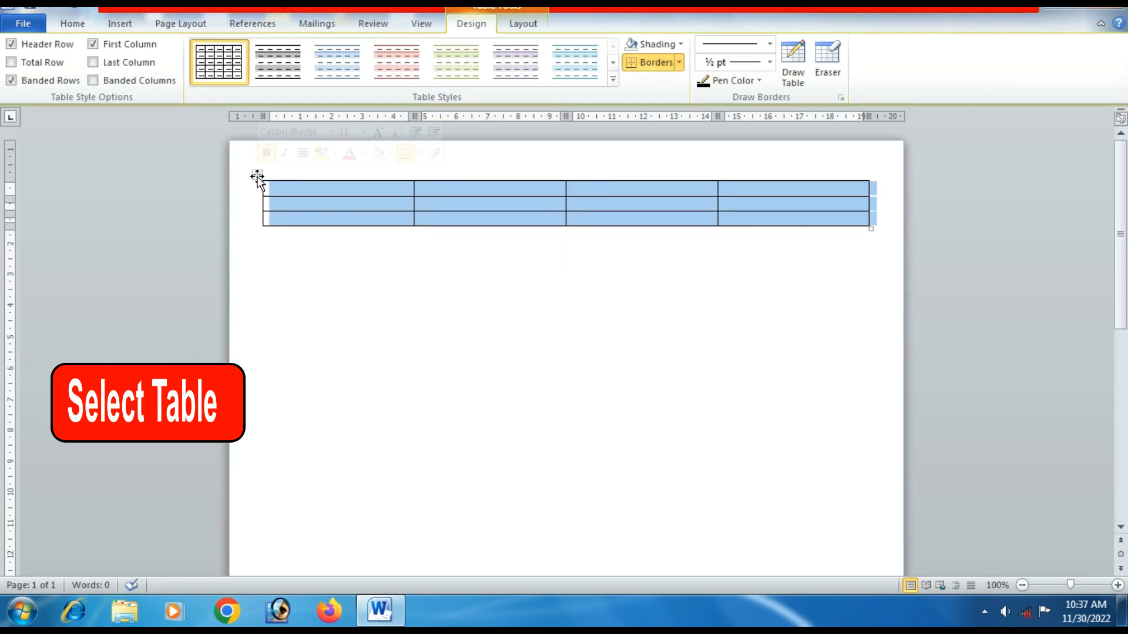
{"action": "left_click", "coordinate": [523, 24]}
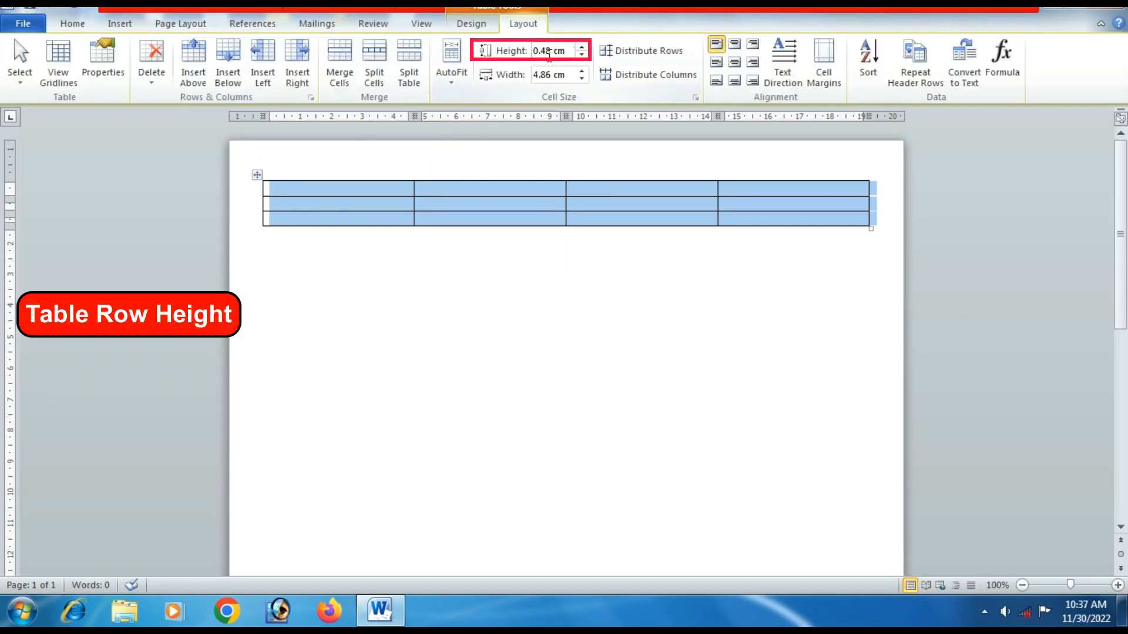
{"action": "left_click", "coordinate": [549, 52]}
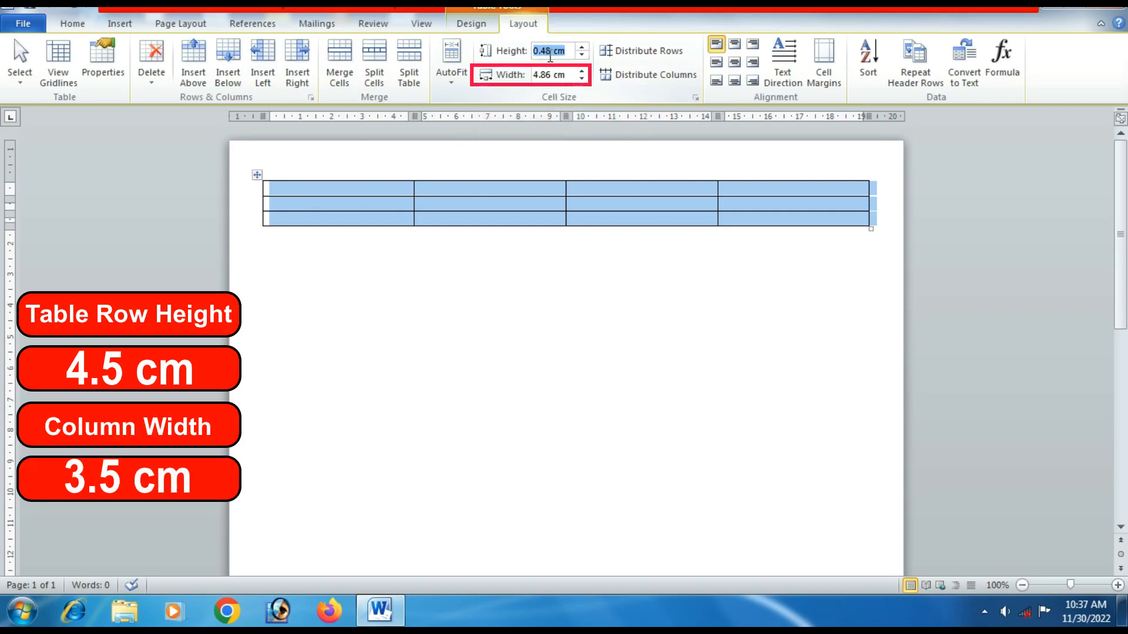
{"action": "type", "text": "4.5"}
{"action": "left_click", "coordinate": [549, 76]}
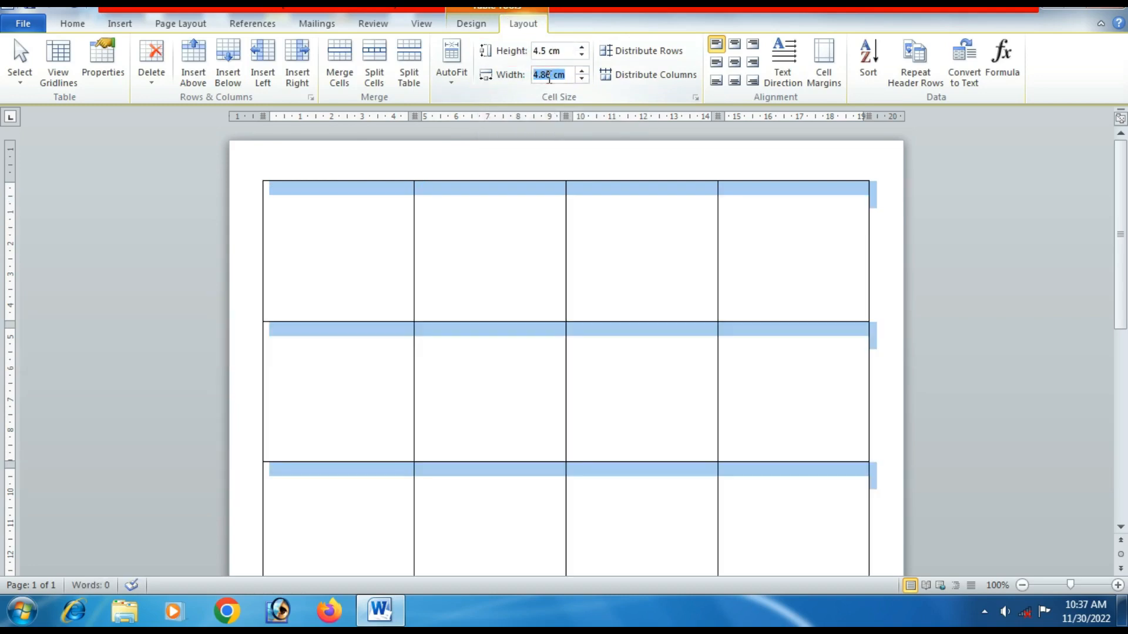
{"action": "type", "text": "3.5"}
{"action": "key", "text": "Return"}
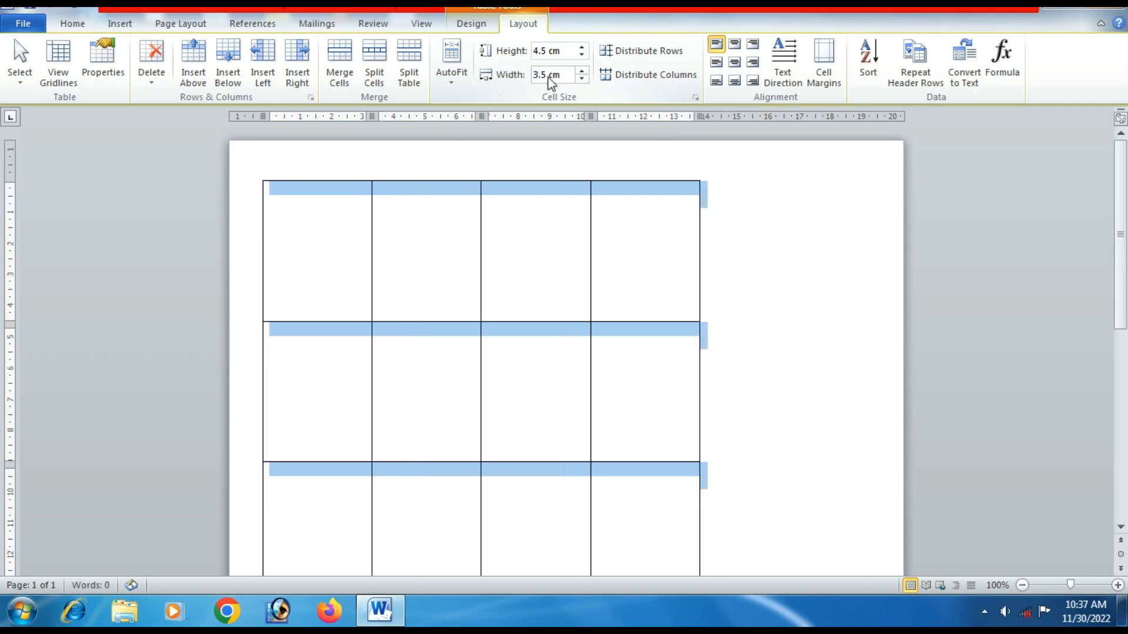
{"action": "left_click", "coordinate": [752, 272]}
- Insert the picture "20211005_211156 copy" from the Pictures library into the table's first cell
{"action": "scroll", "coordinate": [604, 315], "scroll_direction": "down", "scroll_amount": 3}
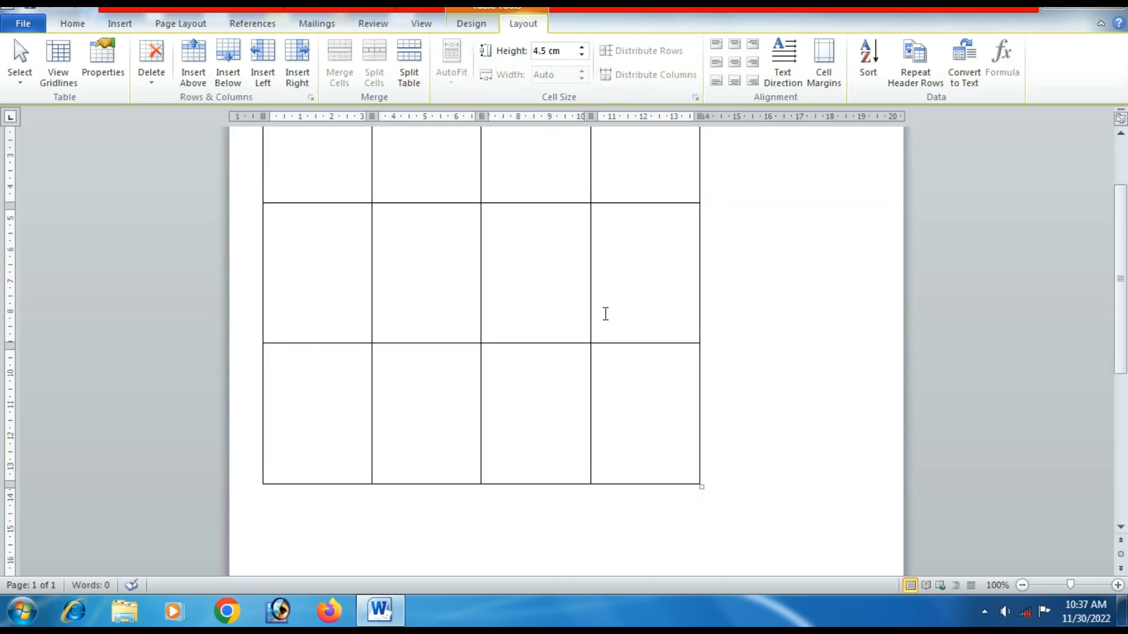
{"action": "scroll", "coordinate": [574, 329], "scroll_direction": "up", "scroll_amount": 3}
{"action": "scroll", "coordinate": [654, 393], "scroll_direction": "down", "scroll_amount": 3}
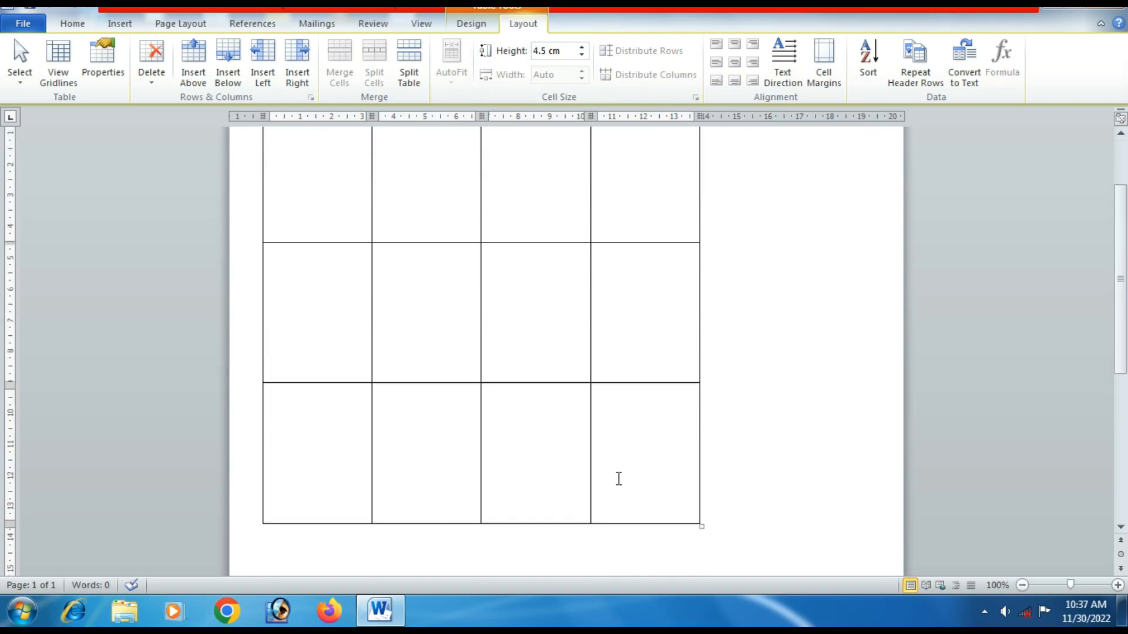
{"action": "scroll", "coordinate": [617, 478], "scroll_direction": "up", "scroll_amount": 3}
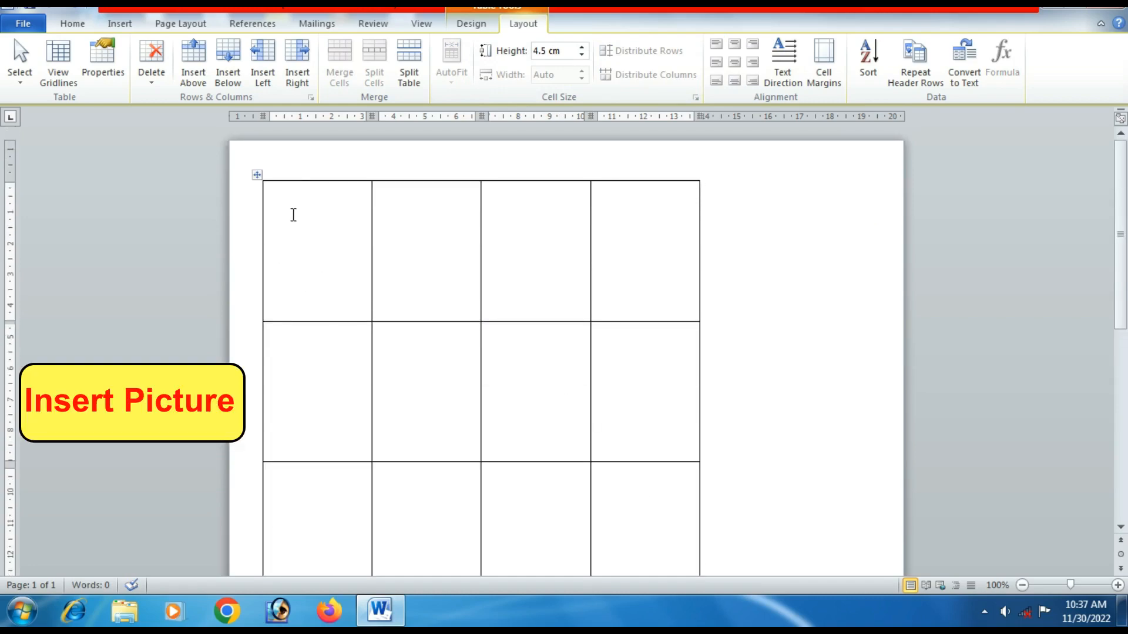
{"action": "left_click", "coordinate": [294, 215]}
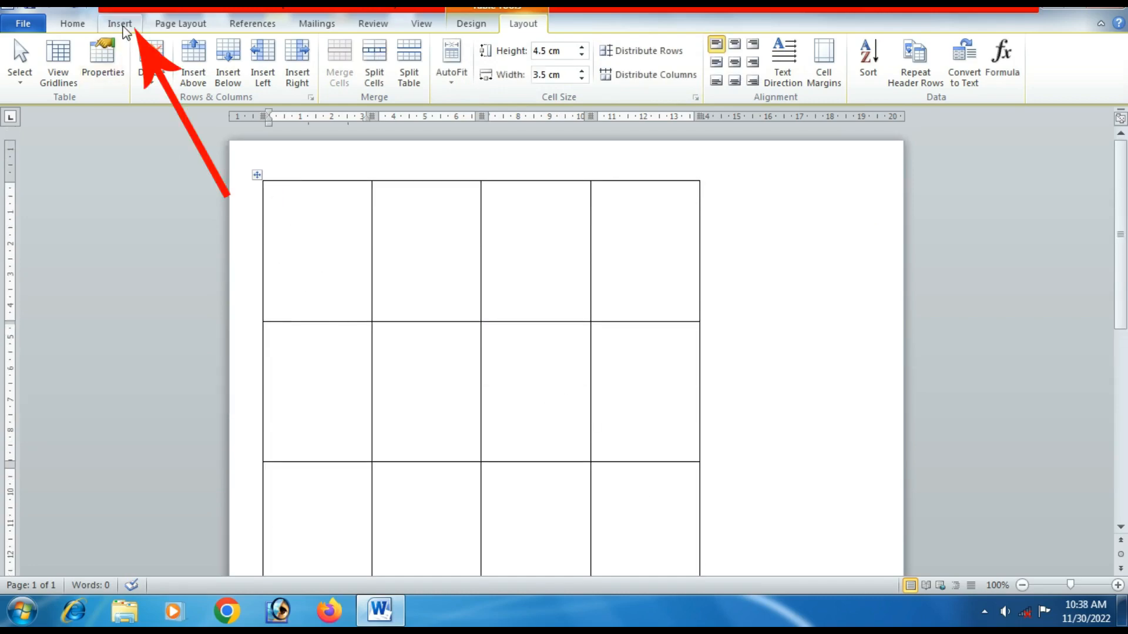
{"action": "left_click", "coordinate": [123, 27]}
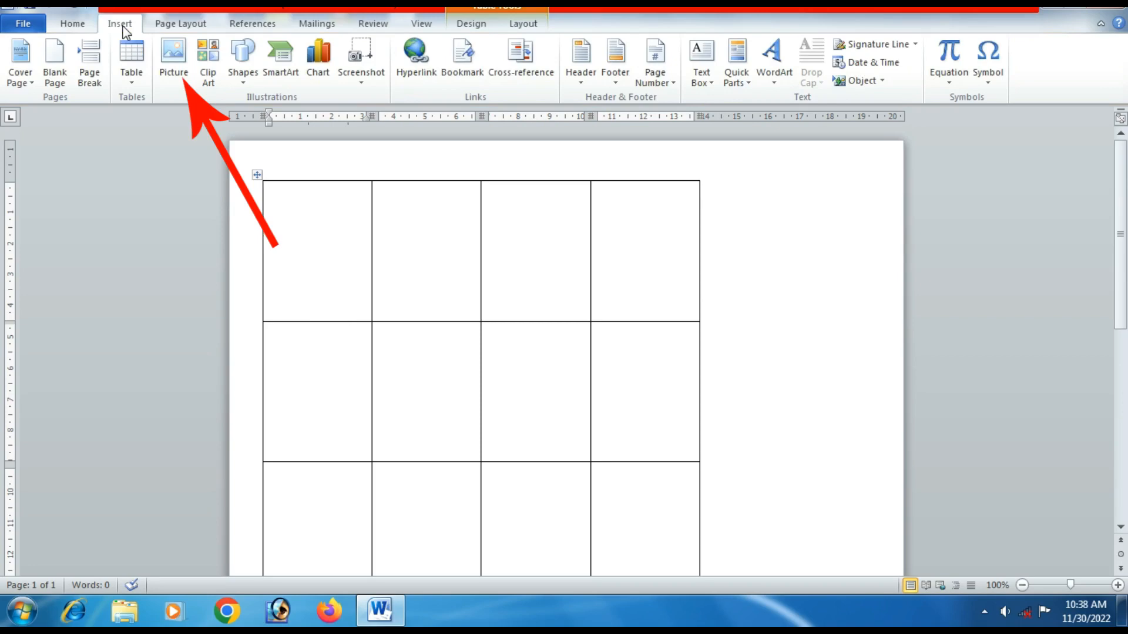
{"action": "left_click", "coordinate": [167, 59]}
{"action": "left_click", "coordinate": [392, 168]}
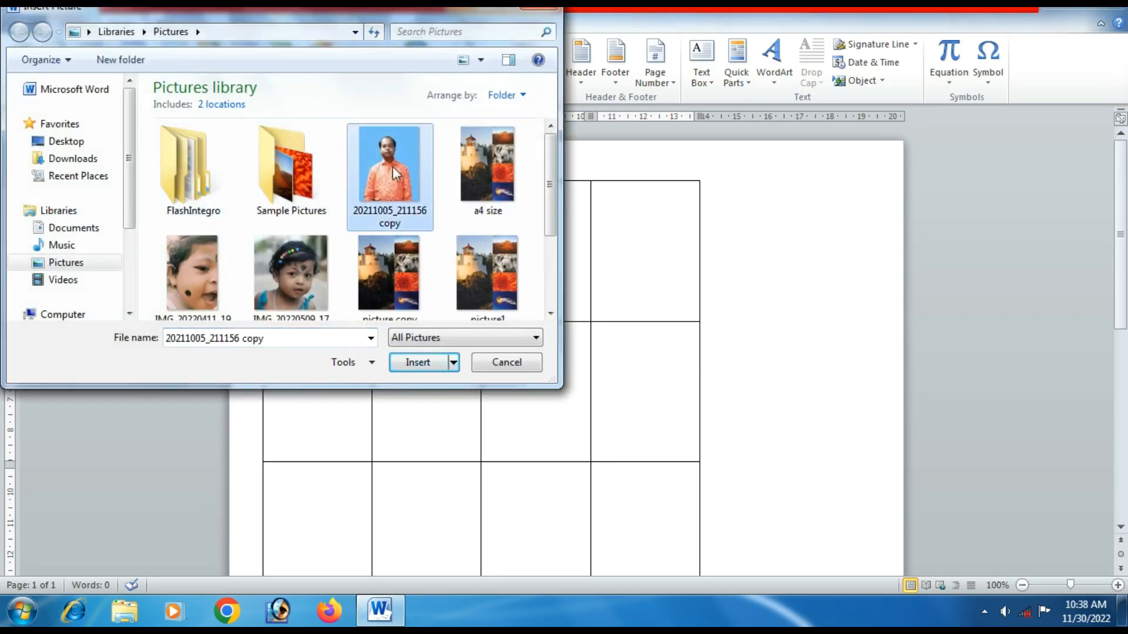
{"action": "left_click", "coordinate": [418, 362]}
- Set the inserted picture's text wrapping to In Front of Text
{"action": "scroll", "coordinate": [490, 351], "scroll_direction": "down", "scroll_amount": 10}
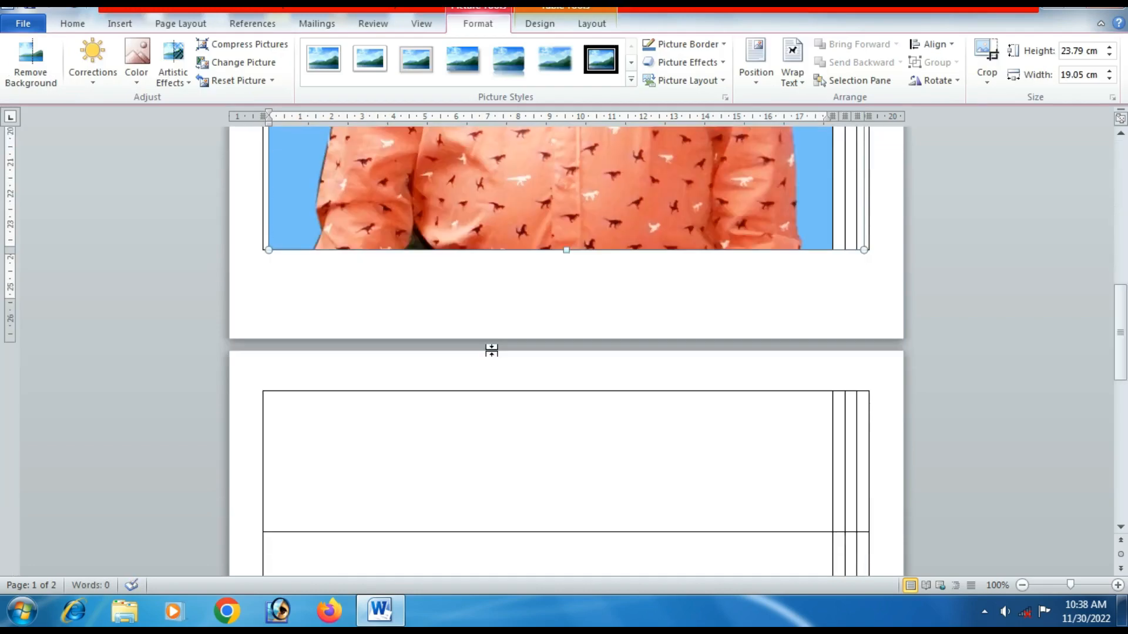
{"action": "scroll", "coordinate": [492, 352], "scroll_direction": "up", "scroll_amount": 10}
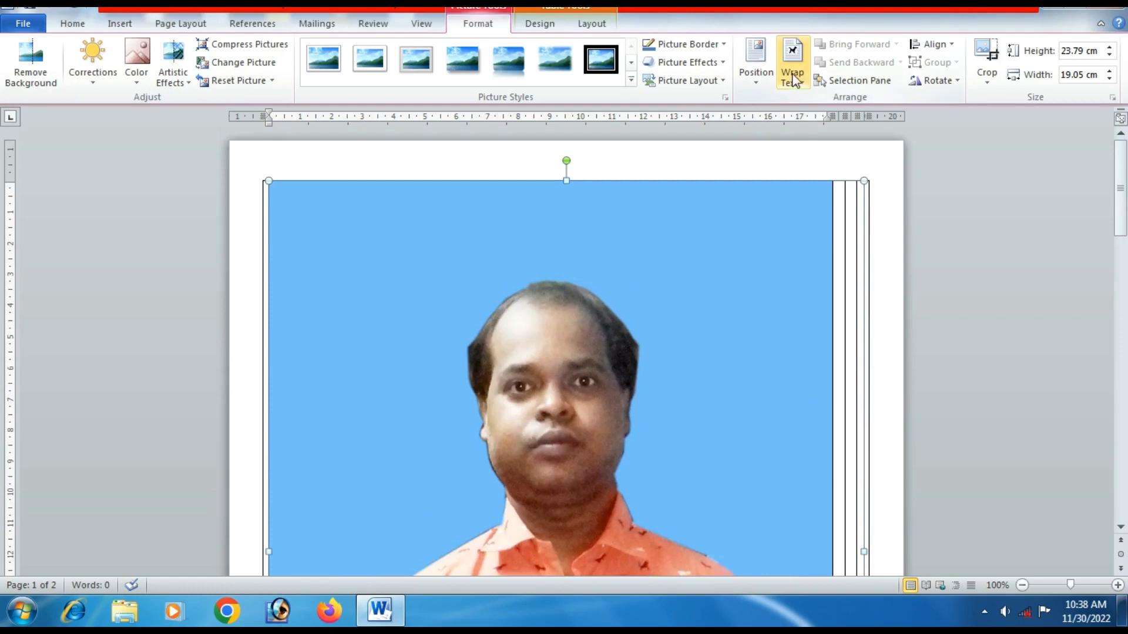
{"action": "left_click", "coordinate": [796, 77]}
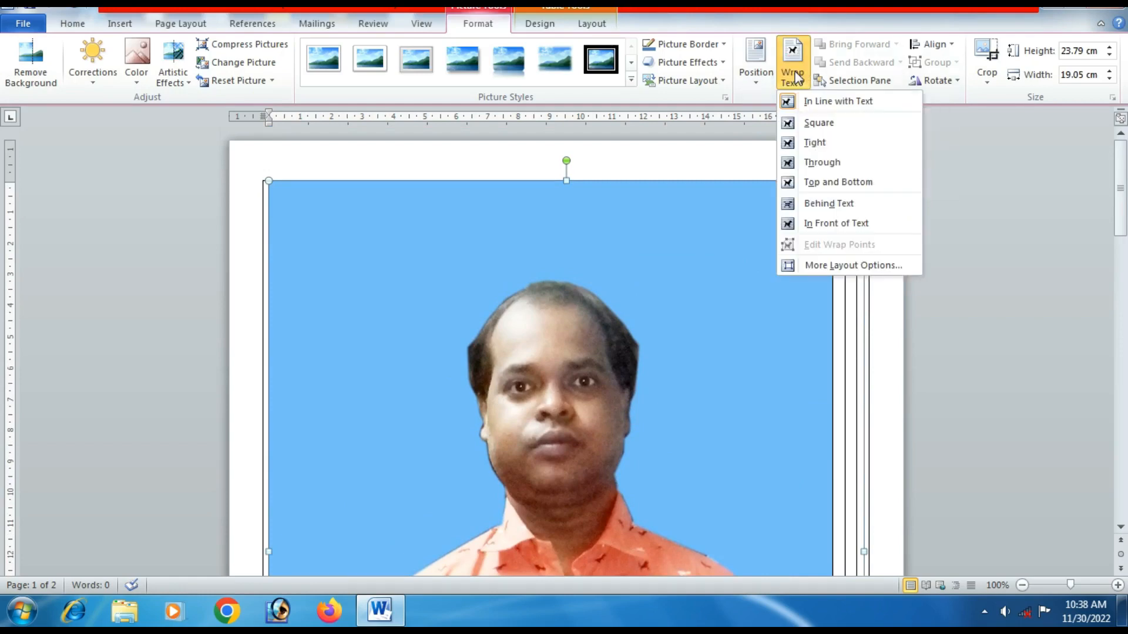
{"action": "left_click", "coordinate": [844, 232]}
- Scale the picture down proportionally to about 4.7 cm high by 3.7 cm wide, near the size of the first cell
{"action": "scroll", "coordinate": [662, 319], "scroll_direction": "down", "scroll_amount": 8}
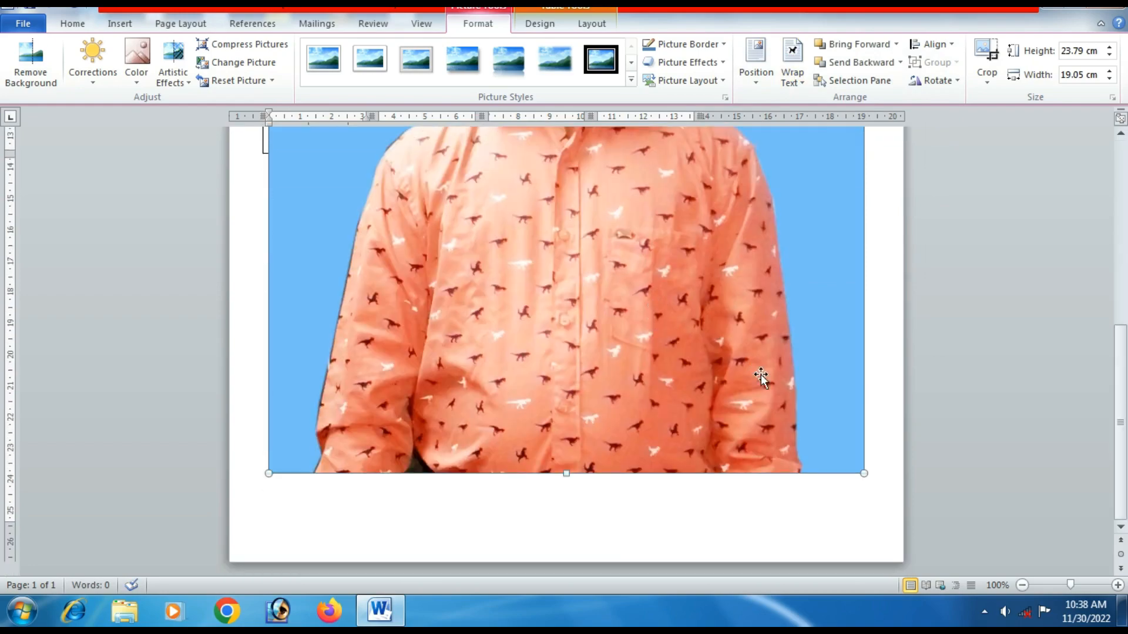
{"action": "left_click_drag", "start_coordinate": [862, 475], "coordinate": [453, 189]}
{"action": "scroll", "coordinate": [554, 408], "scroll_direction": "up", "scroll_amount": 5}
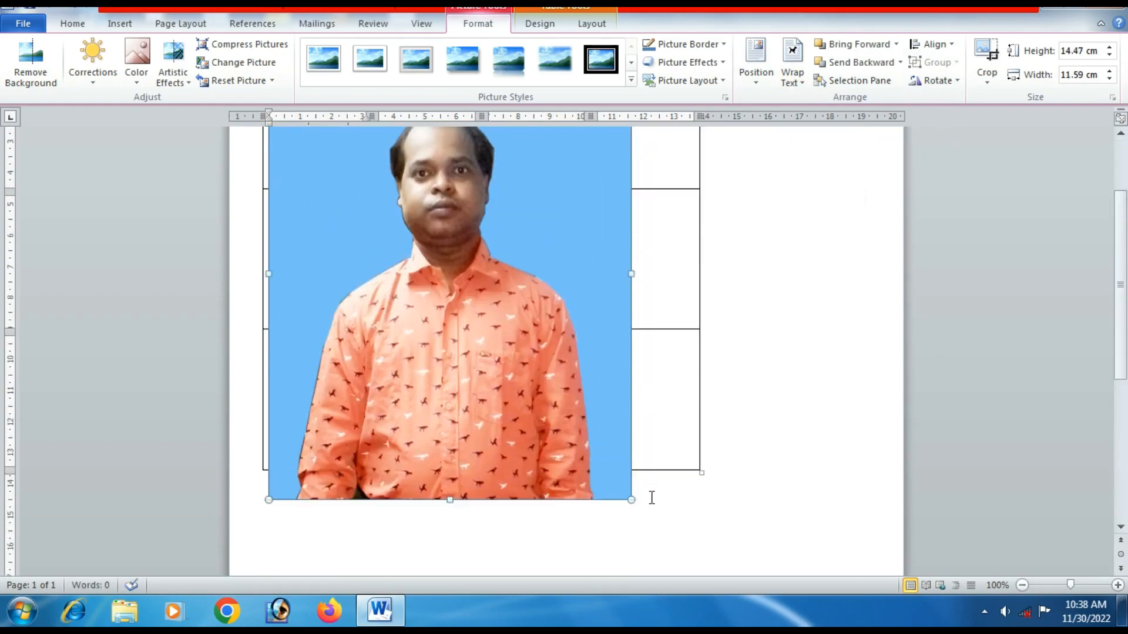
{"action": "left_click_drag", "start_coordinate": [627, 502], "coordinate": [378, 196]}
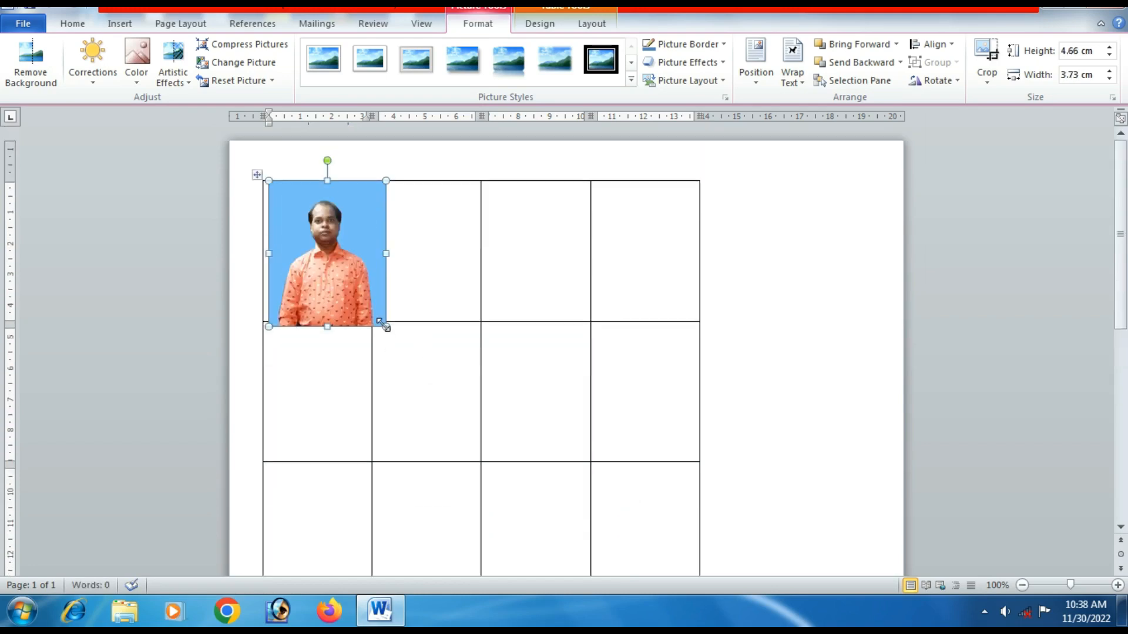
- Resize the picture to about 4.4 cm high by 3.3 cm wide so it fits inside the table's first cell
{"action": "mouse_move", "coordinate": [384, 326]}
{"action": "left_mouse_down"}
{"action": "mouse_move", "coordinate": [347, 297]}
{"action": "mouse_move", "coordinate": [382, 322]}
{"action": "left_mouse_up"}
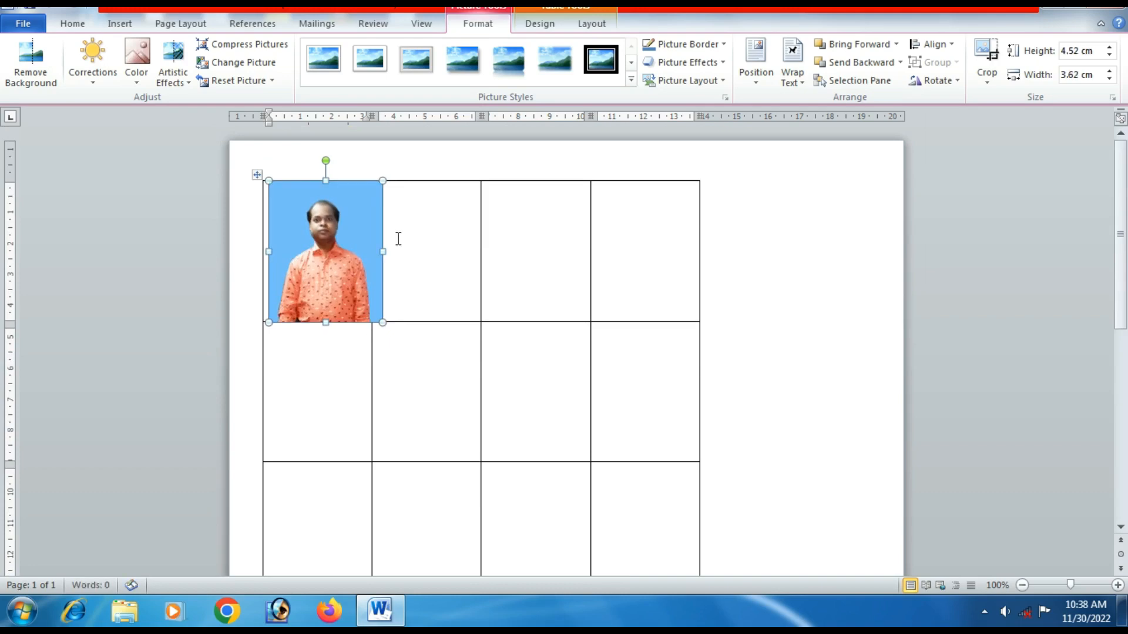
{"action": "left_click_drag", "start_coordinate": [384, 252], "coordinate": [367, 251]}
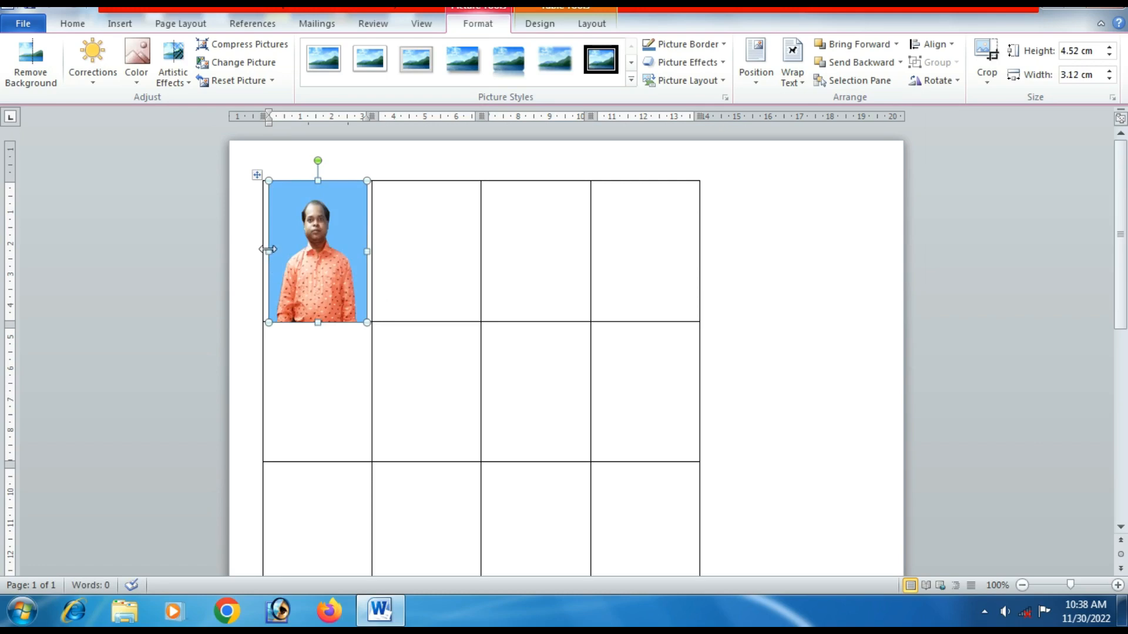
{"action": "left_click_drag", "start_coordinate": [268, 249], "coordinate": [263, 249]}
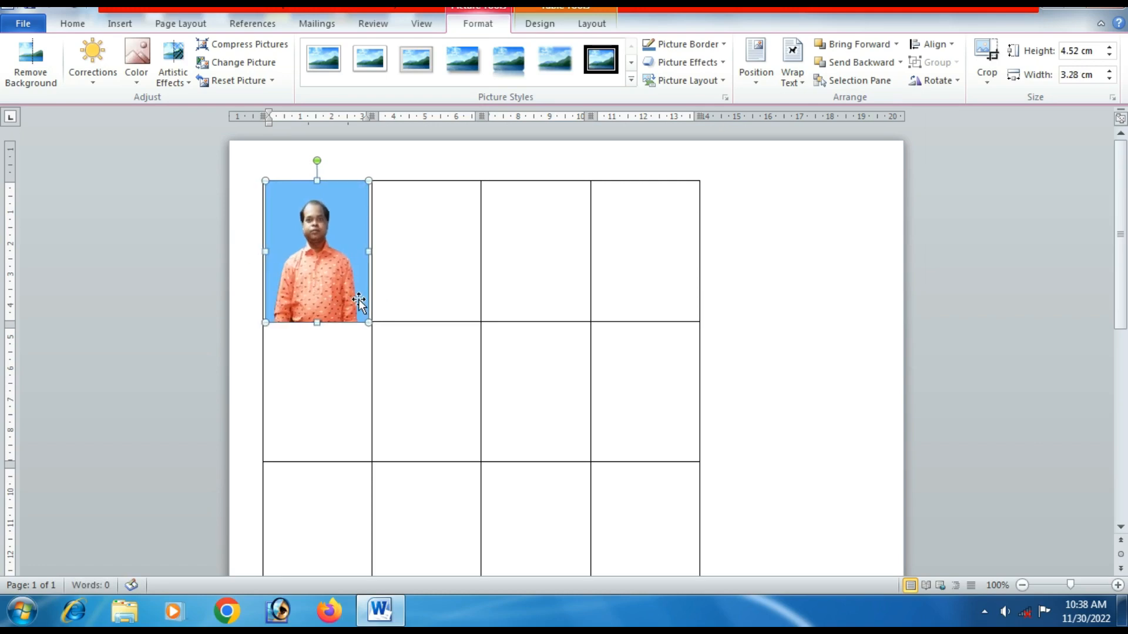
{"action": "left_click", "coordinate": [317, 181]}
{"action": "left_click_drag", "start_coordinate": [317, 181], "coordinate": [325, 185]}
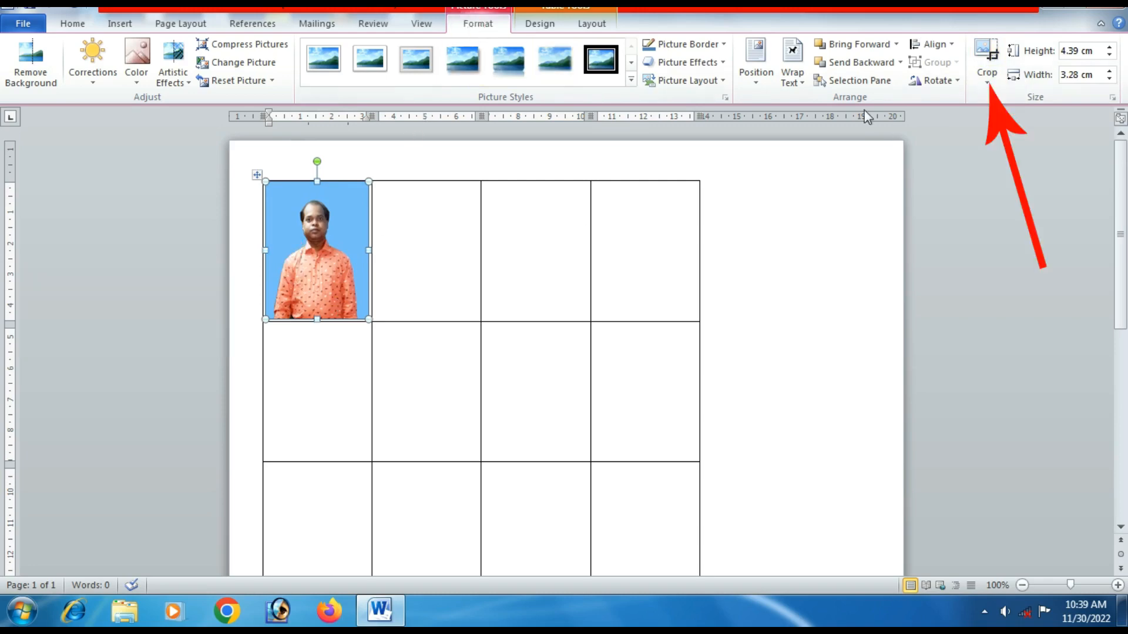
- Crop the picture on all four sides to the head and shoulders, about 2.6 cm high by 2 cm wide
{"action": "left_click", "coordinate": [993, 56]}
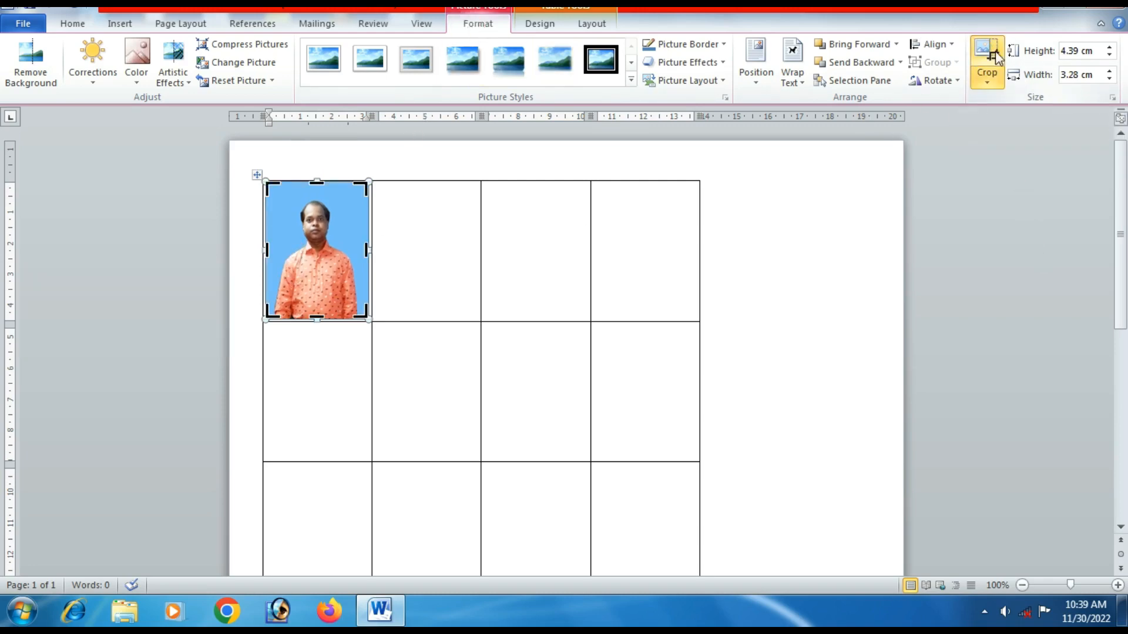
{"action": "left_click", "coordinate": [316, 321]}
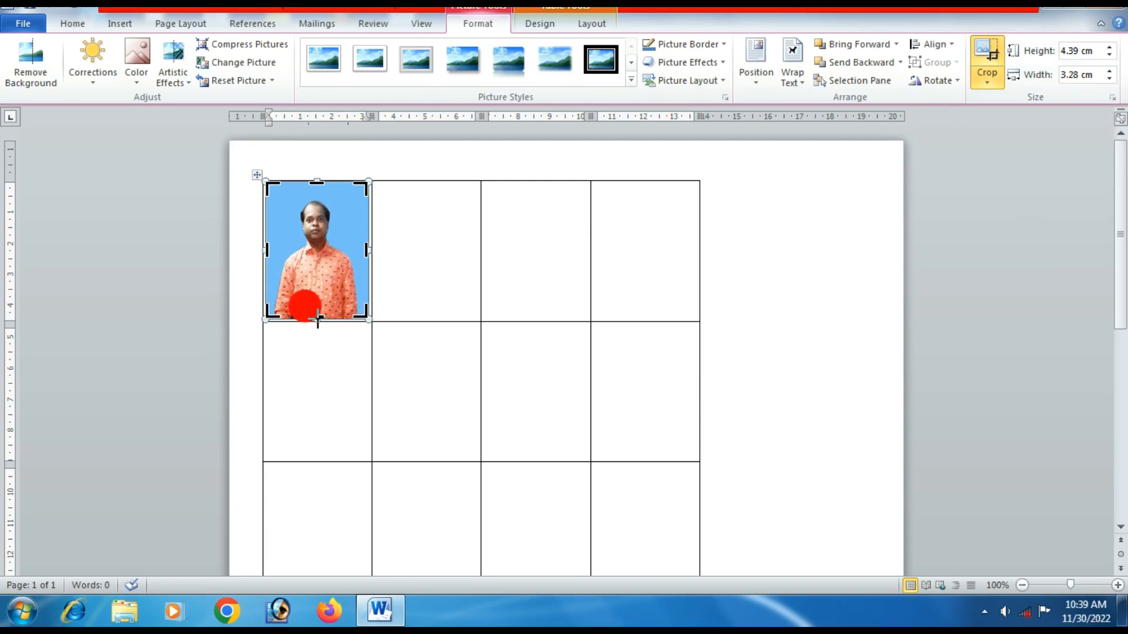
{"action": "left_click_drag", "start_coordinate": [316, 320], "coordinate": [316, 276]}
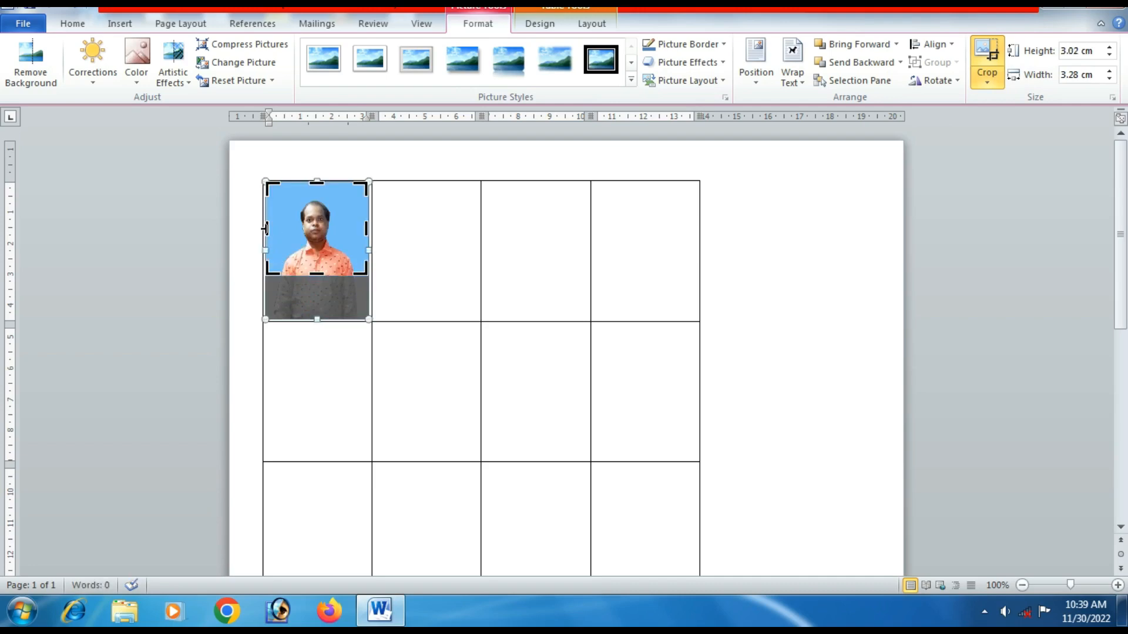
{"action": "left_click_drag", "start_coordinate": [266, 227], "coordinate": [286, 231]}
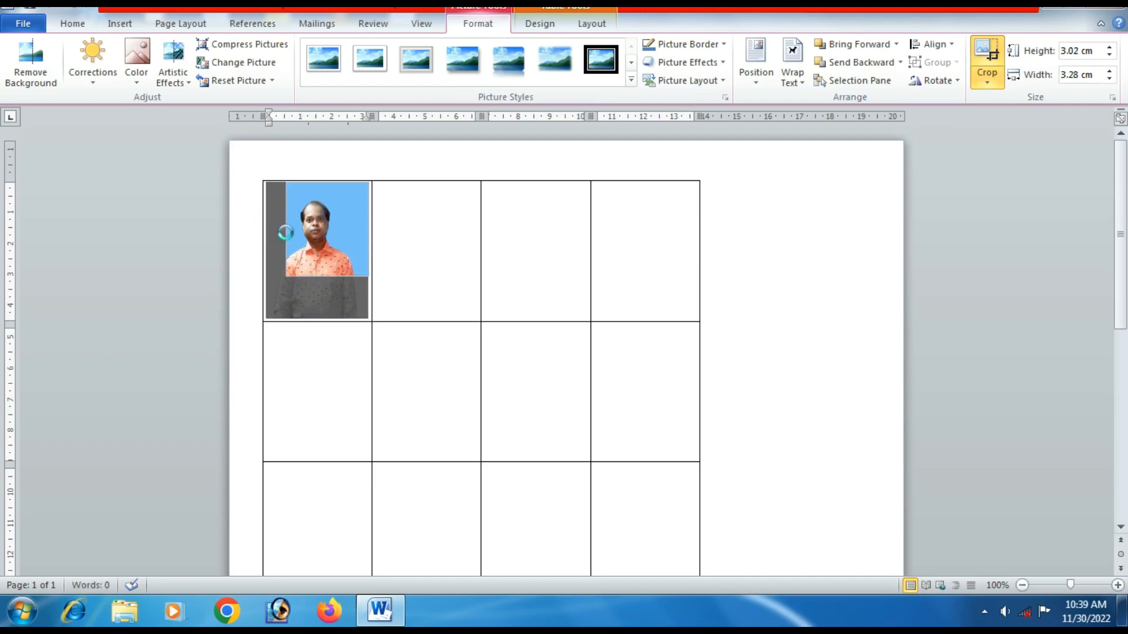
{"action": "left_click_drag", "start_coordinate": [367, 230], "coordinate": [348, 225]}
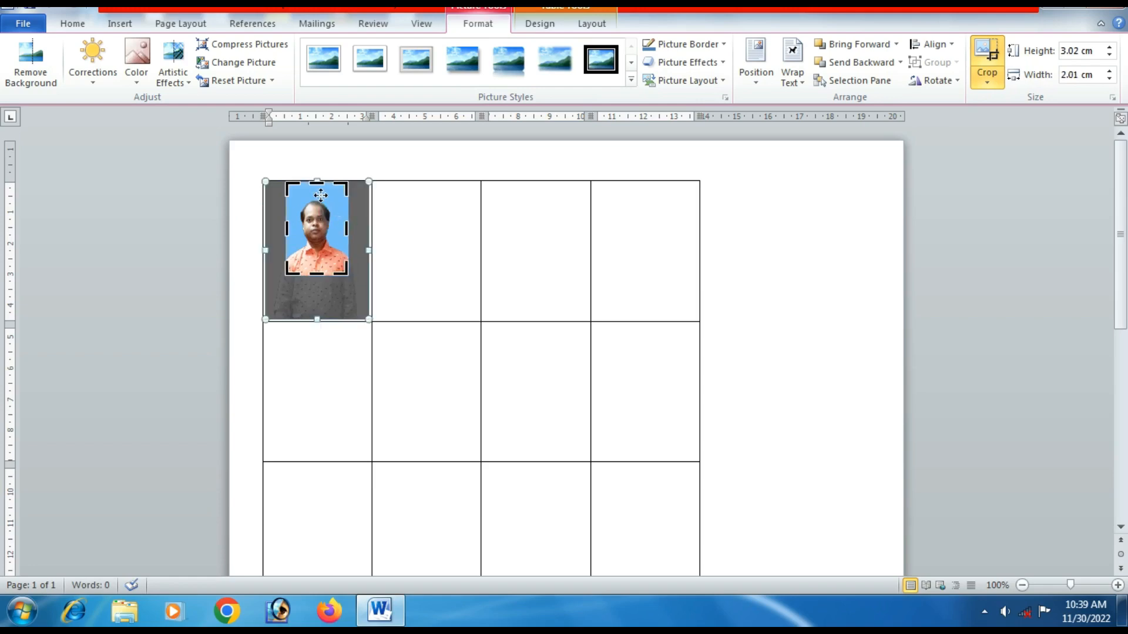
{"action": "left_click_drag", "start_coordinate": [316, 181], "coordinate": [313, 192]}
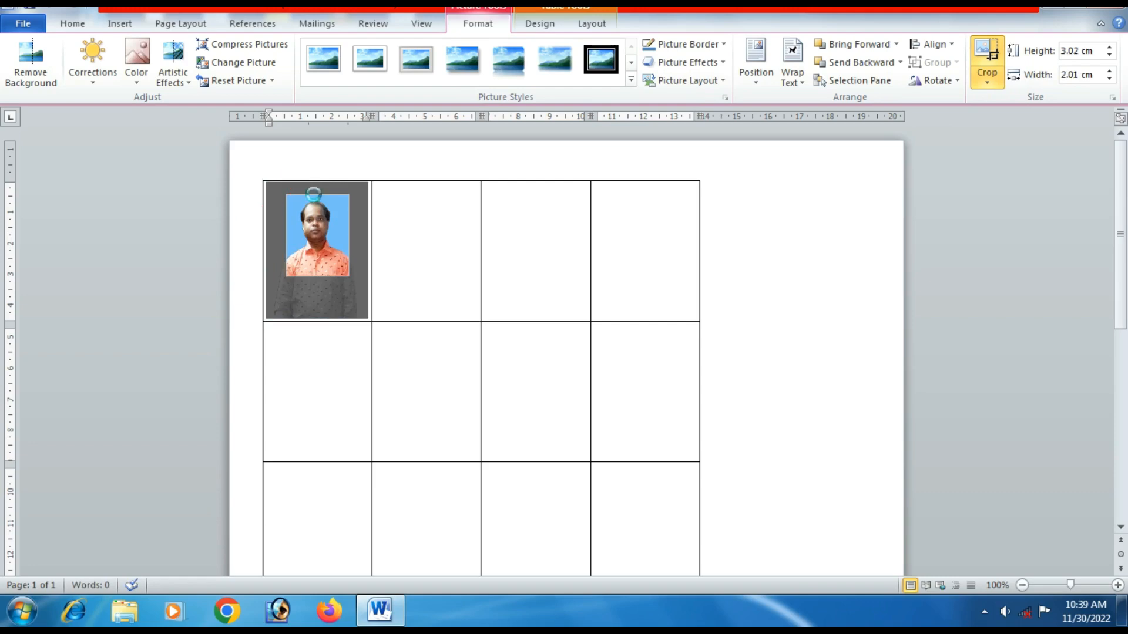
{"action": "key", "text": "ctrl+Home"}
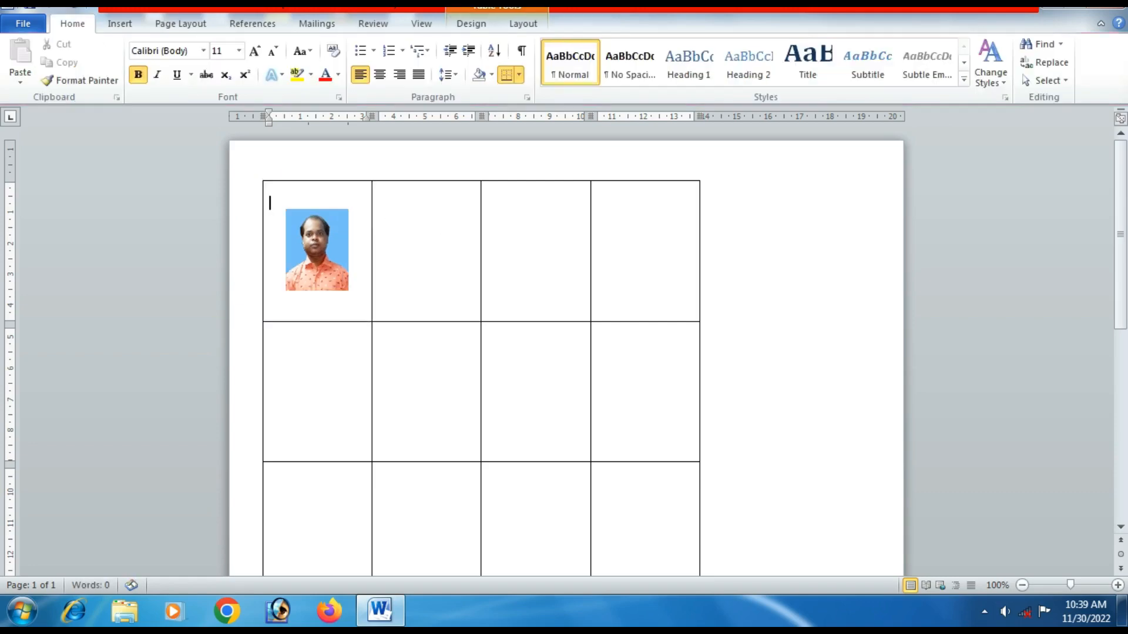
- Enlarge the cropped picture from its corners to about 4.3 cm high by 3.3 cm wide, filling the first cell
{"action": "left_click", "coordinate": [322, 276]}
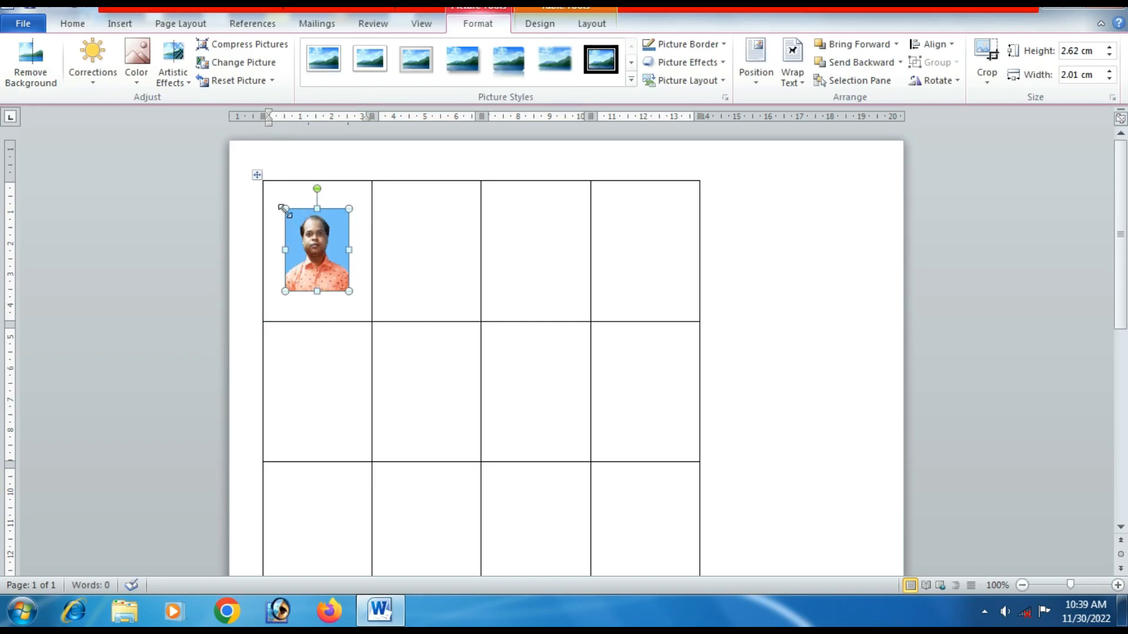
{"action": "left_click_drag", "start_coordinate": [284, 209], "coordinate": [265, 184]}
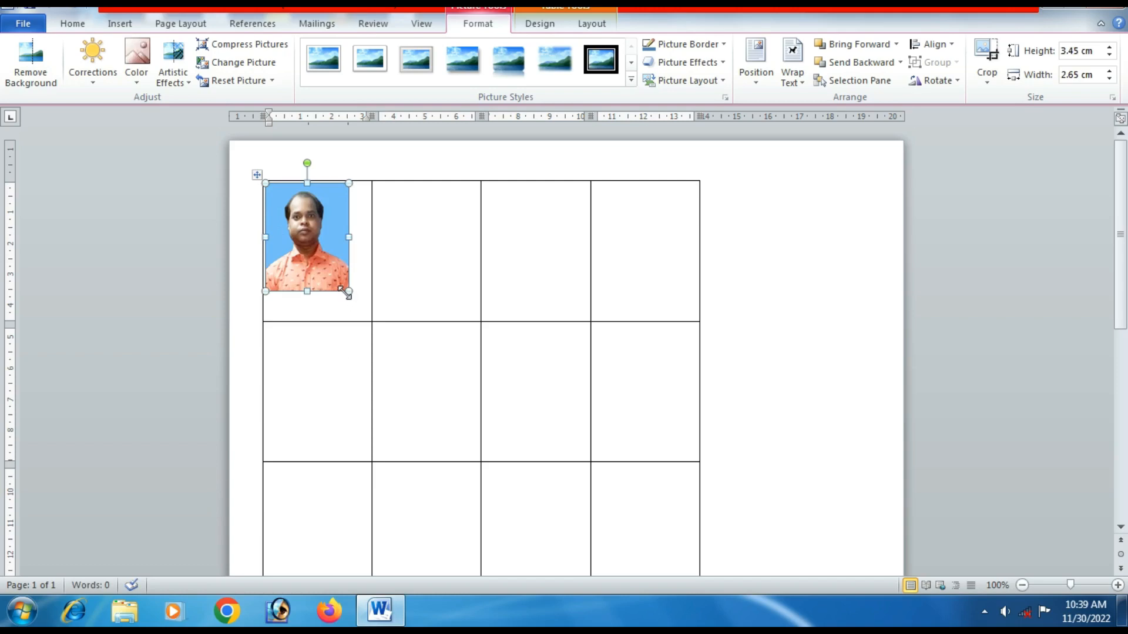
{"action": "left_click_drag", "start_coordinate": [346, 294], "coordinate": [367, 318]}
{"action": "left_click_drag", "start_coordinate": [367, 318], "coordinate": [369, 319]}
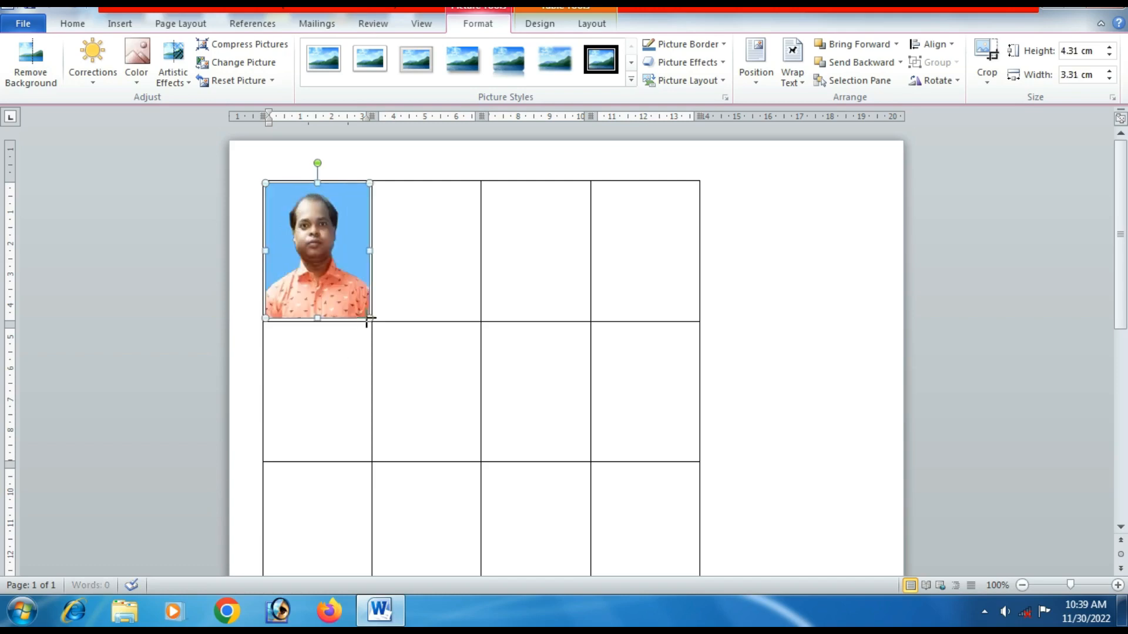
{"action": "left_click", "coordinate": [309, 352]}
- Give the picture in the first cell a 3 pt border
{"action": "left_click", "coordinate": [332, 255]}
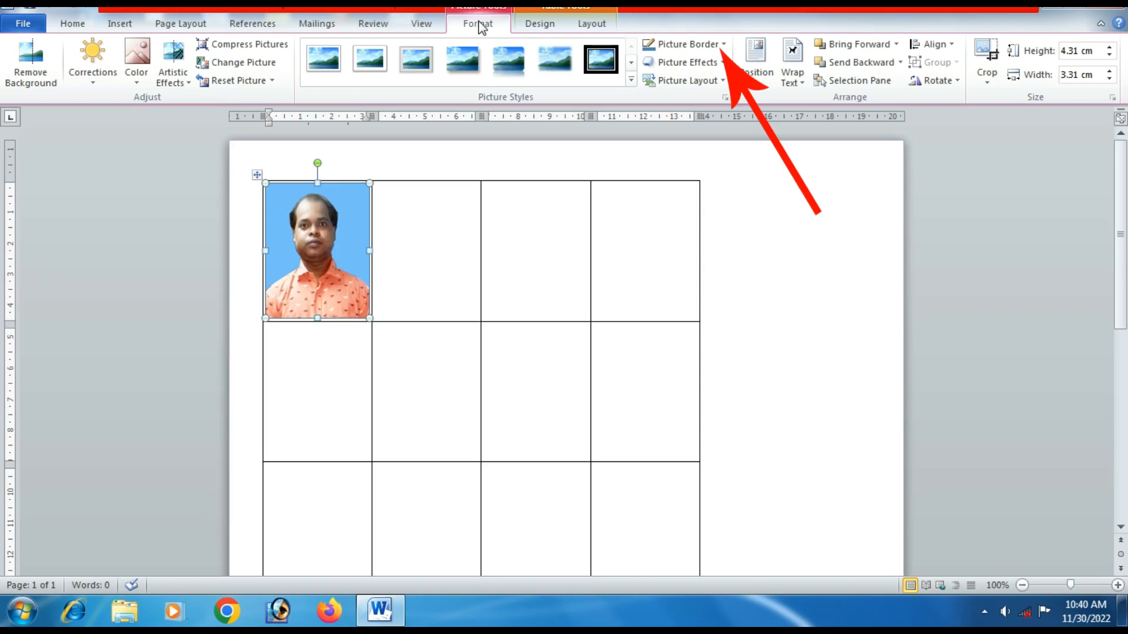
{"action": "left_click", "coordinate": [724, 46]}
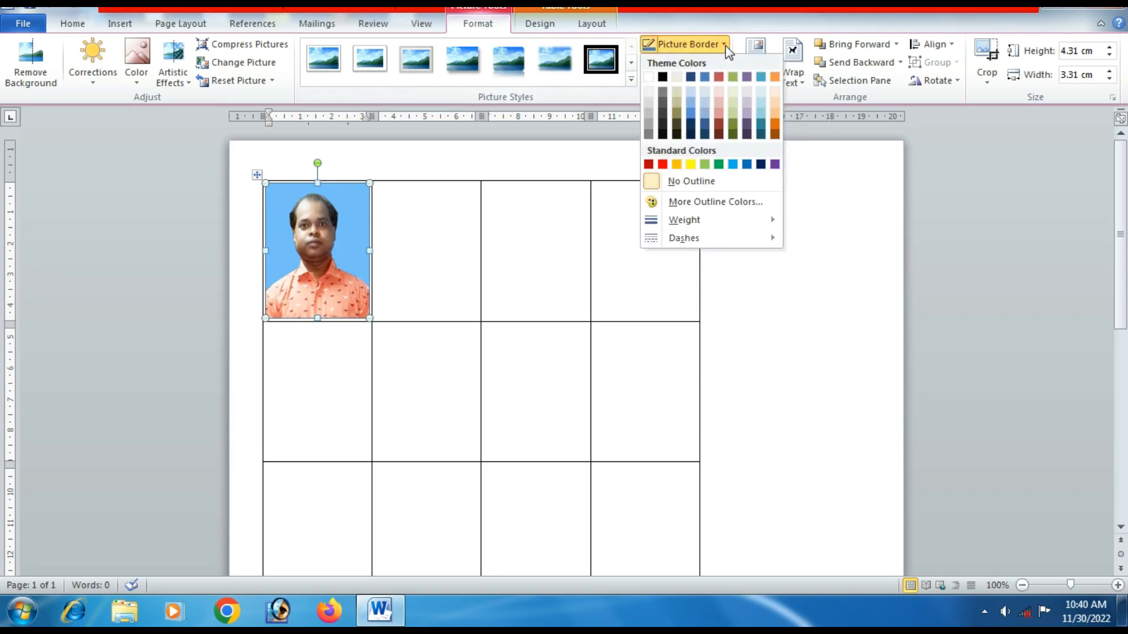
{"action": "mouse_move", "coordinate": [686, 225]}
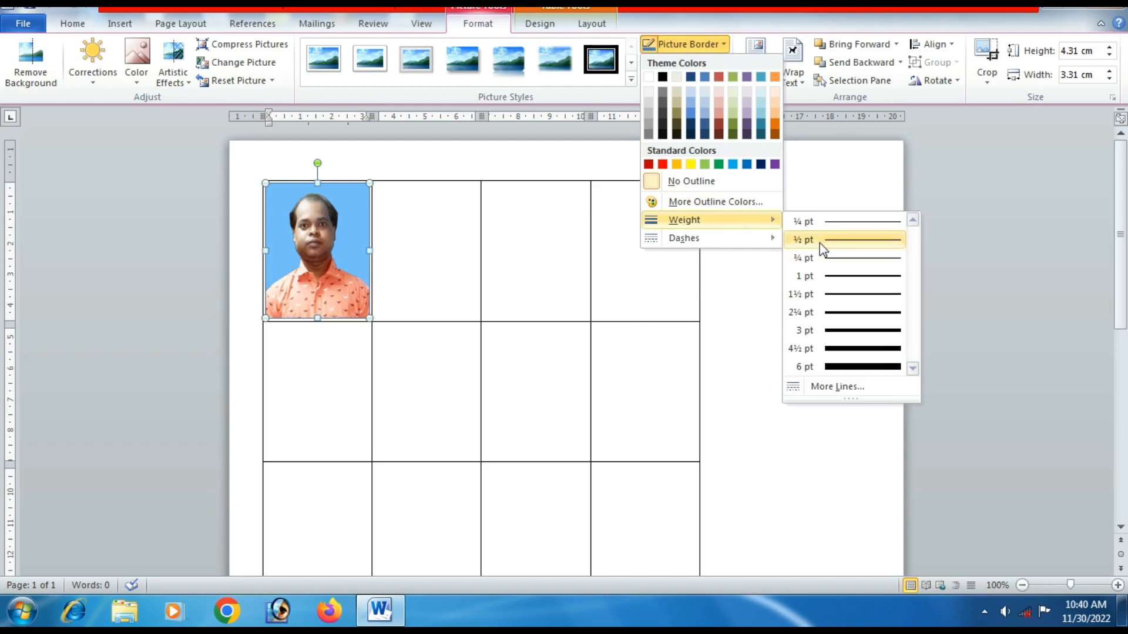
{"action": "left_click", "coordinate": [851, 331]}
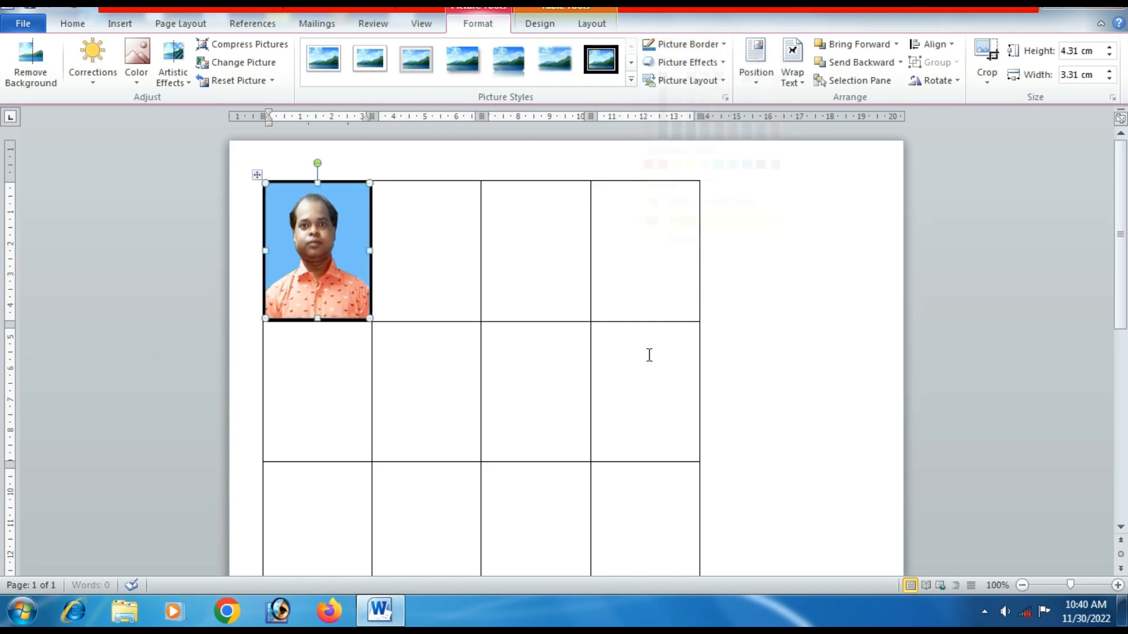
{"action": "left_click", "coordinate": [331, 333]}
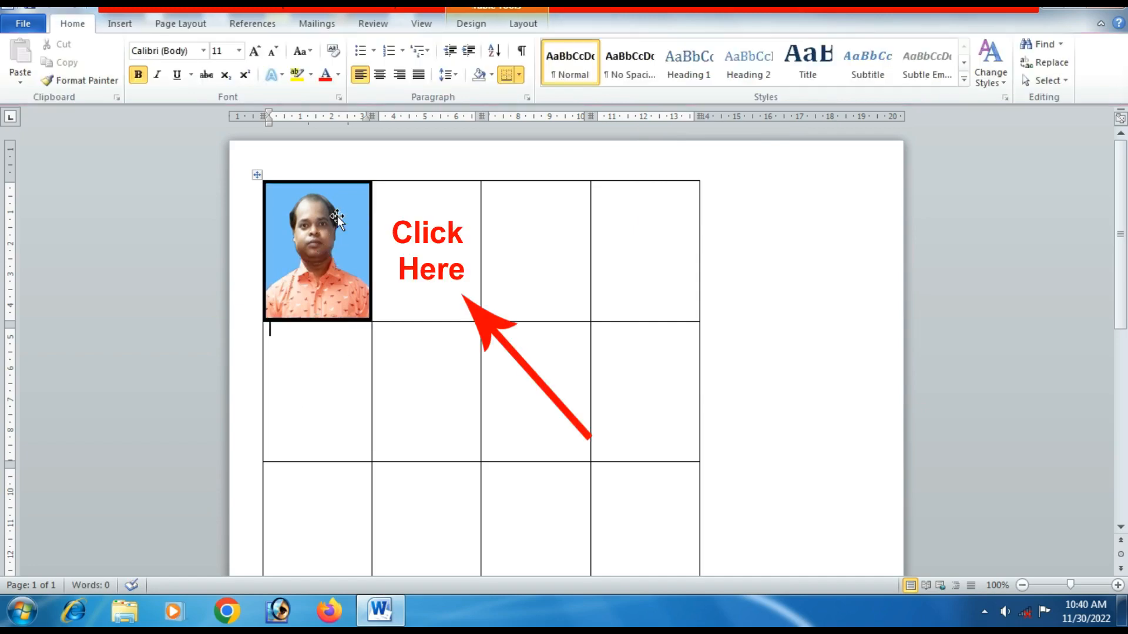
- With the text cursor in the first cell, start a Labels mail merge using the Microsoft 1/2 Letter label, accepting deletion of the document's contents
{"action": "left_click", "coordinate": [412, 207]}
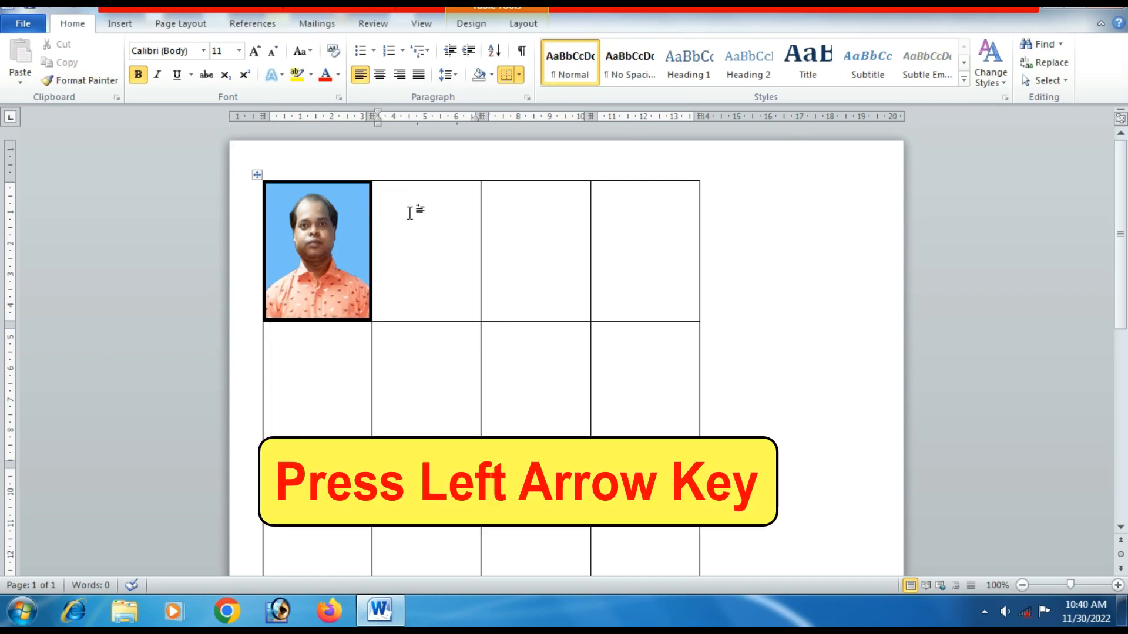
{"action": "key", "text": "Left"}
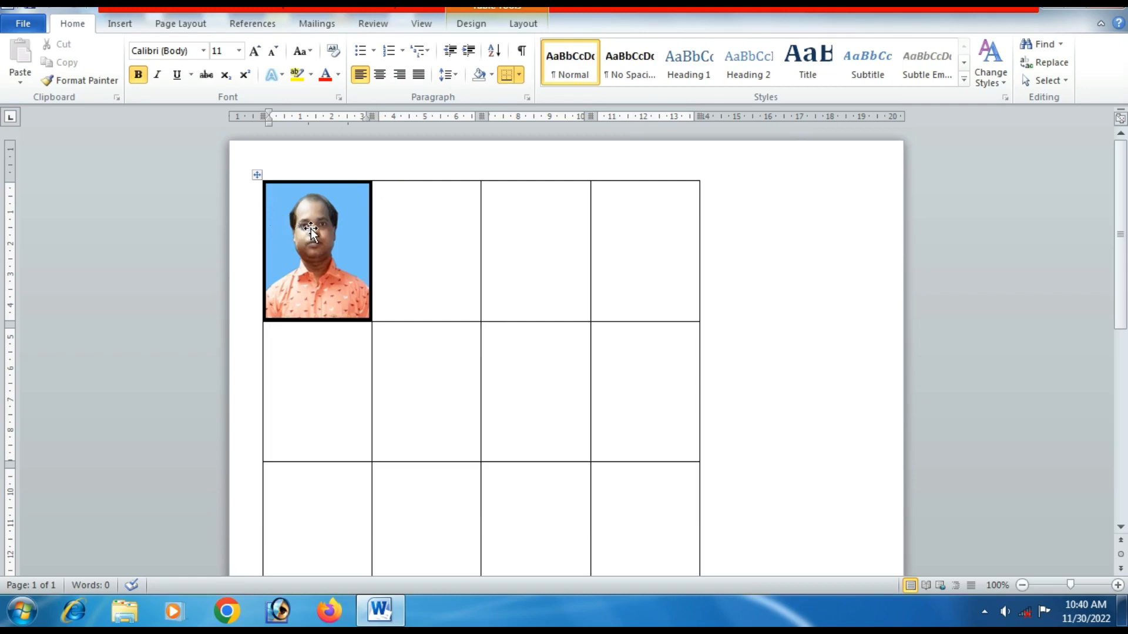
{"action": "left_click", "coordinate": [315, 25]}
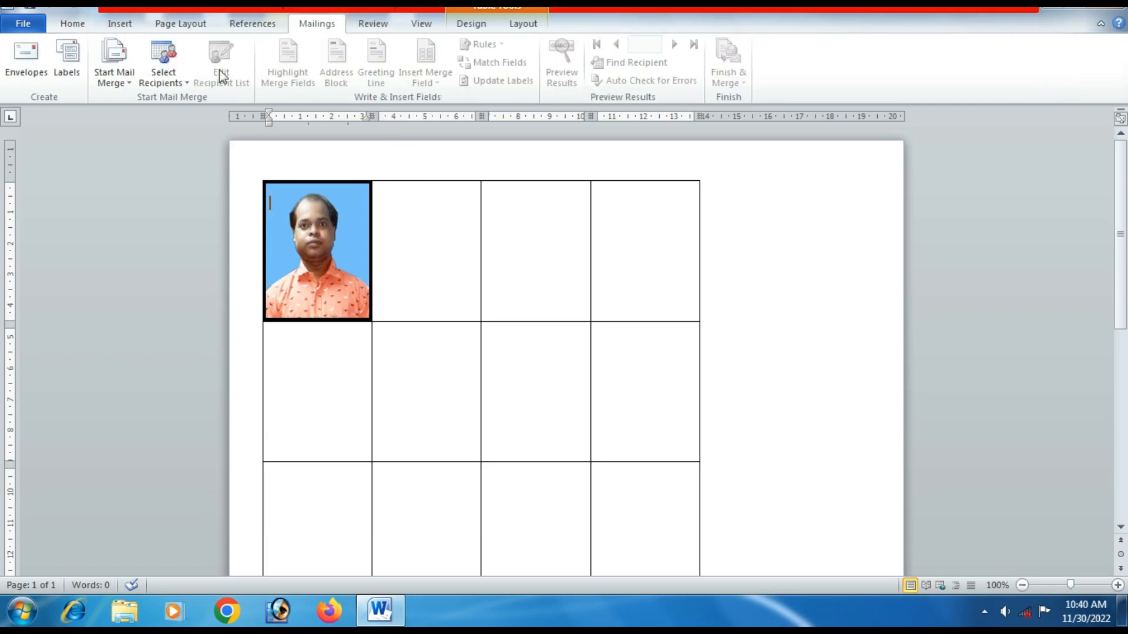
{"action": "left_click", "coordinate": [114, 58]}
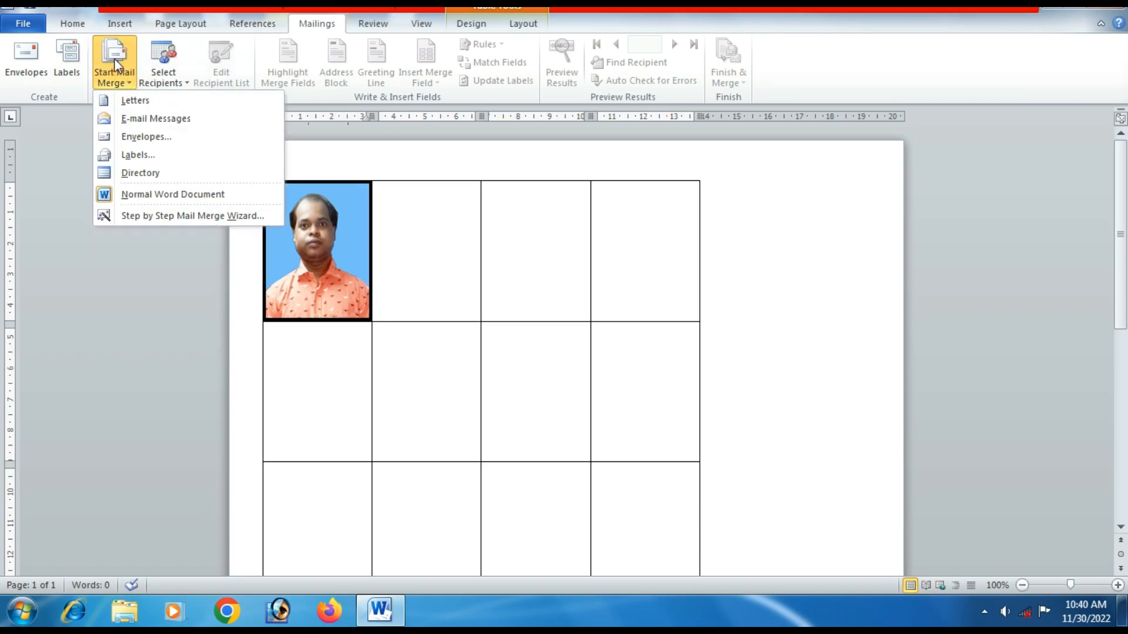
{"action": "left_click", "coordinate": [161, 157]}
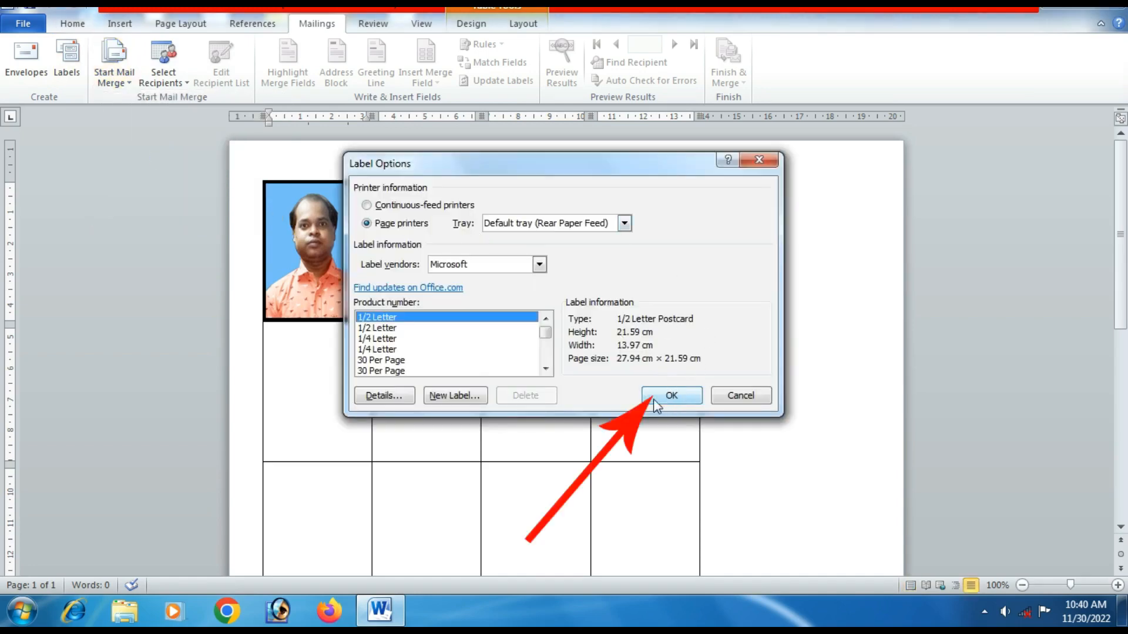
{"action": "left_click", "coordinate": [653, 397]}
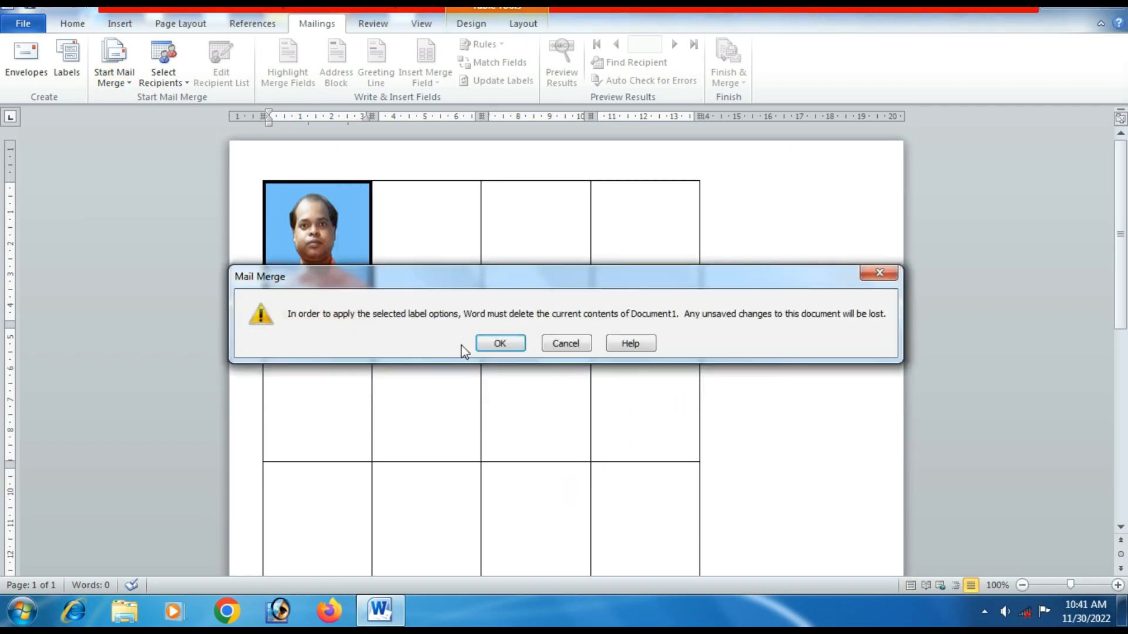
{"action": "left_click", "coordinate": [499, 344]}
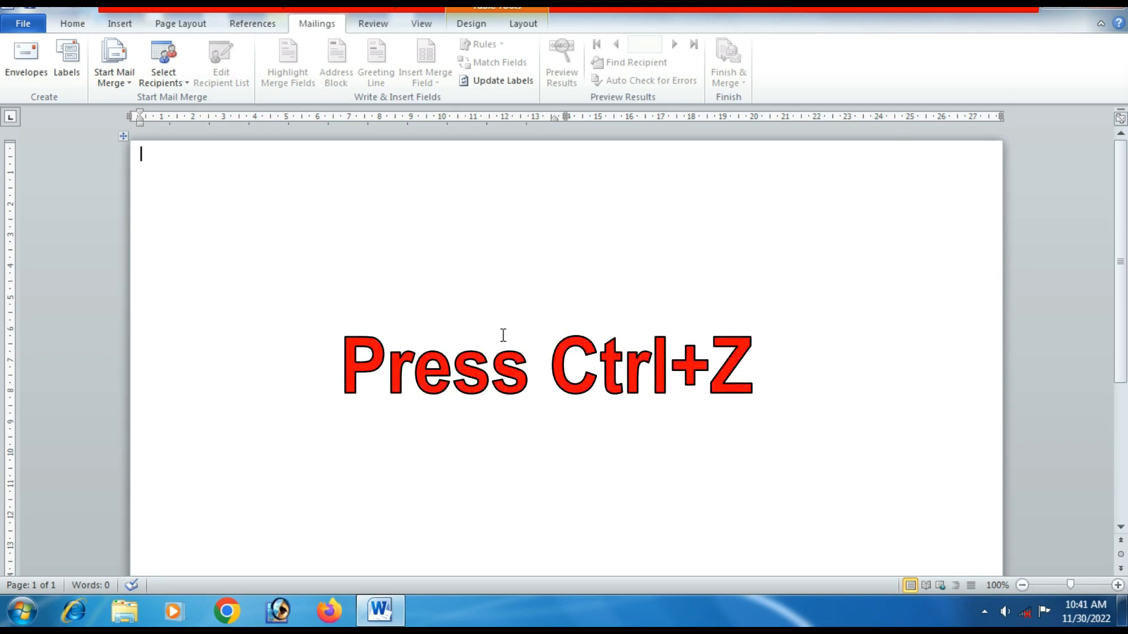
- Undo the deletion of the document's contents and copy the first cell's photo into all other table cells with Update Labels
{"action": "key", "text": "ctrl+z"}
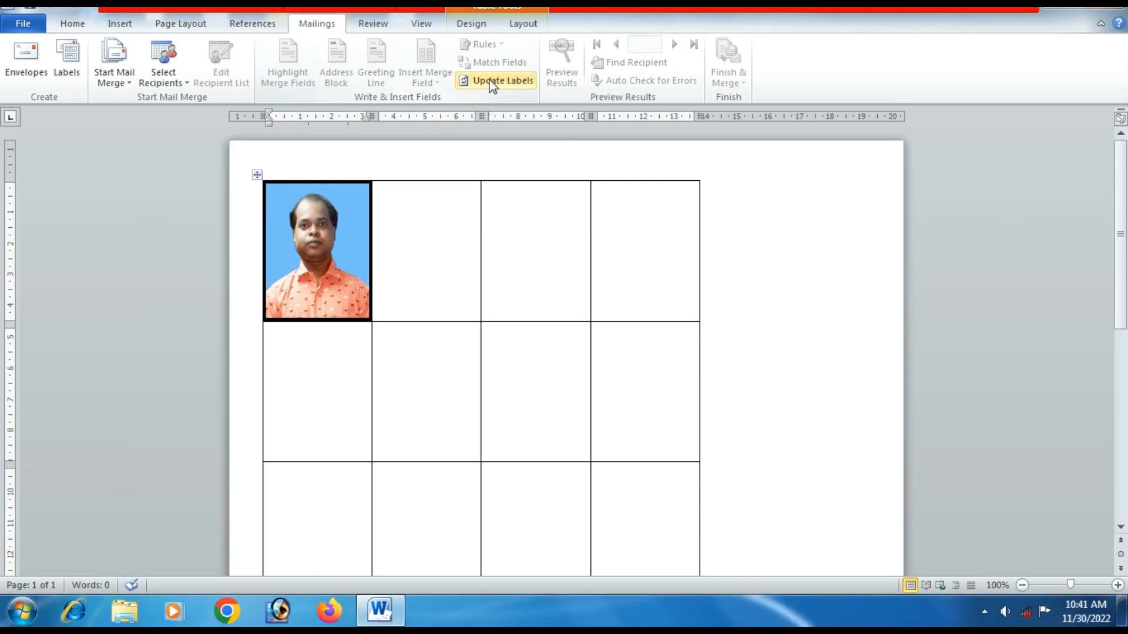
{"action": "left_click", "coordinate": [491, 84]}
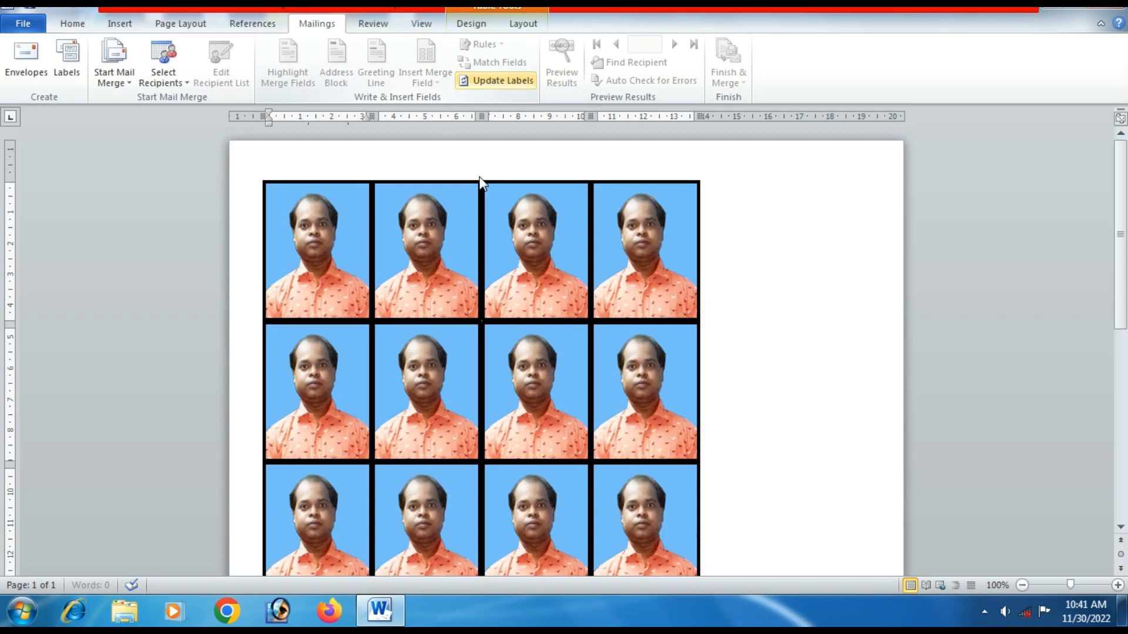
{"action": "scroll", "coordinate": [756, 357], "scroll_direction": "down", "scroll_amount": 4}
{"action": "scroll", "coordinate": [756, 357], "scroll_direction": "up", "scroll_amount": 4}
{"action": "scroll", "coordinate": [750, 335], "scroll_direction": "down", "scroll_amount": 3}
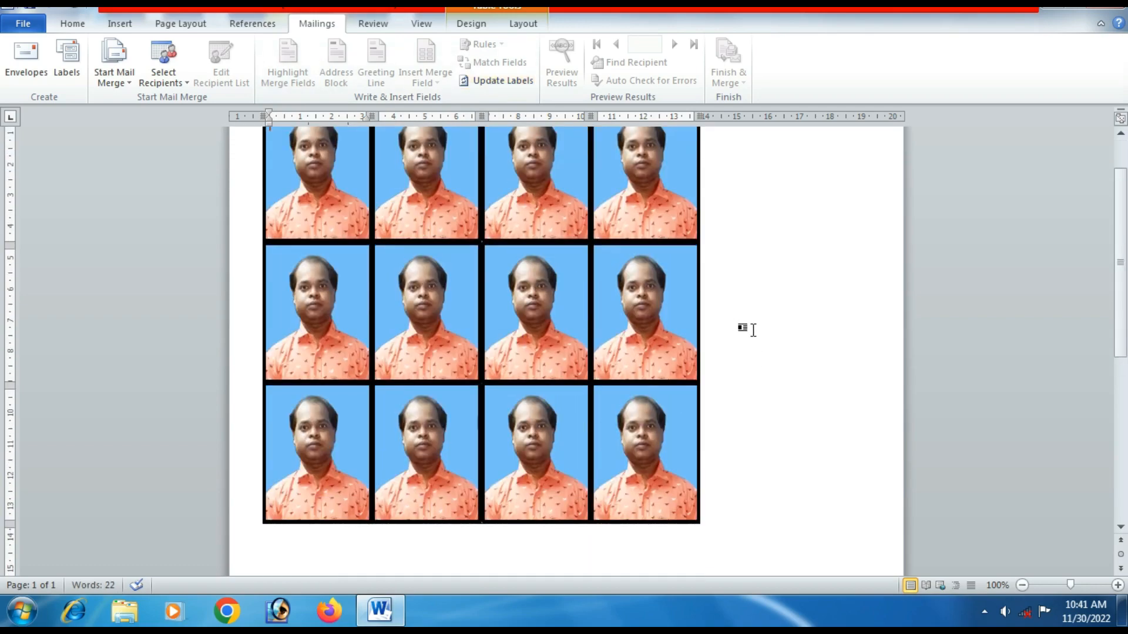